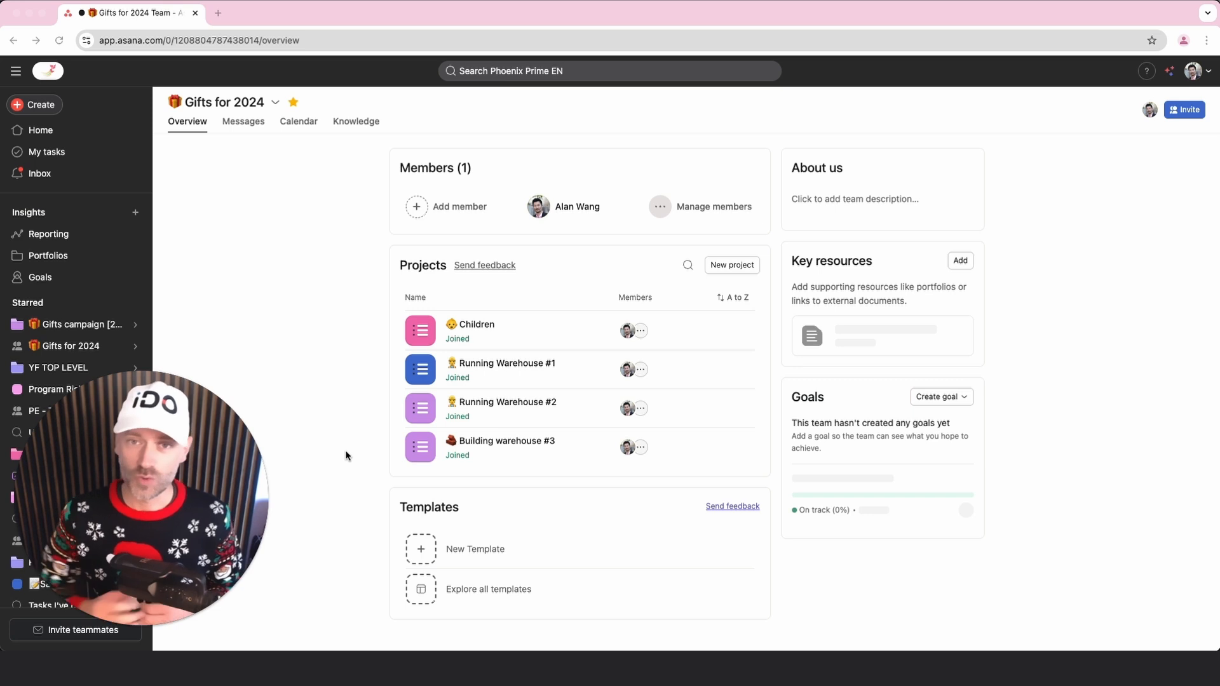
Look through the Gifts for 2024 team's projects: Running Warehouse #1, Running Warehouse #2, Building warehouse #3 and Children
left_click(499, 363)
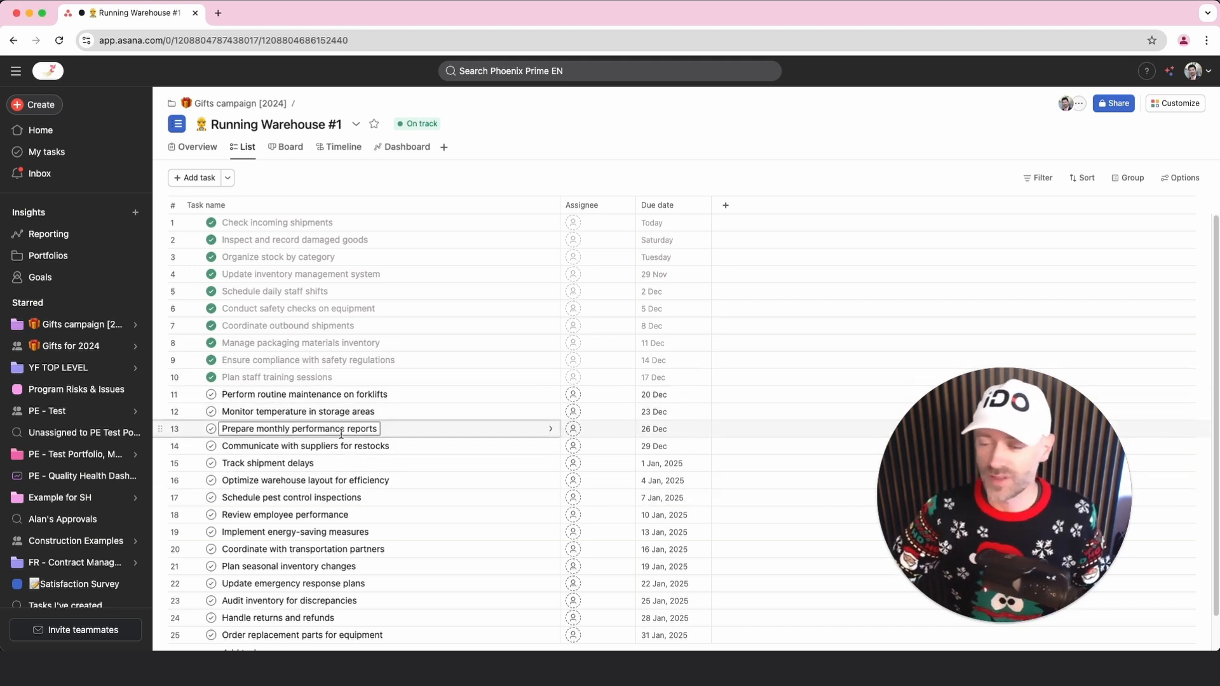
left_click(67, 344)
left_click(505, 418)
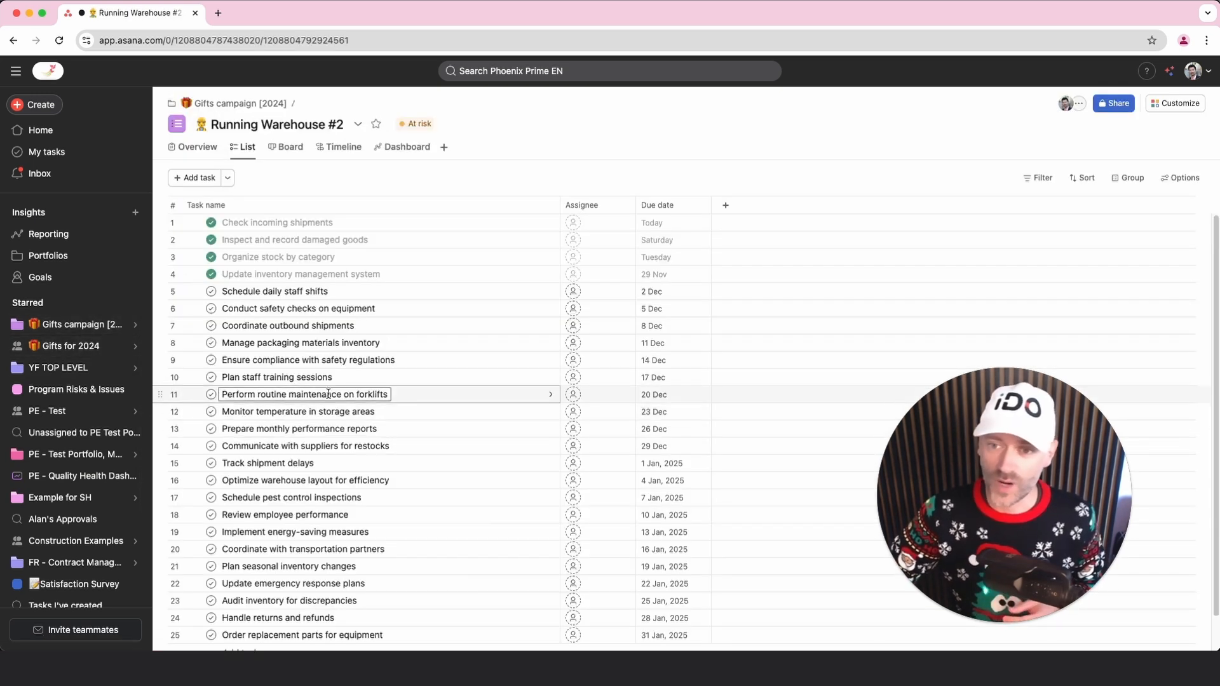
left_click(64, 346)
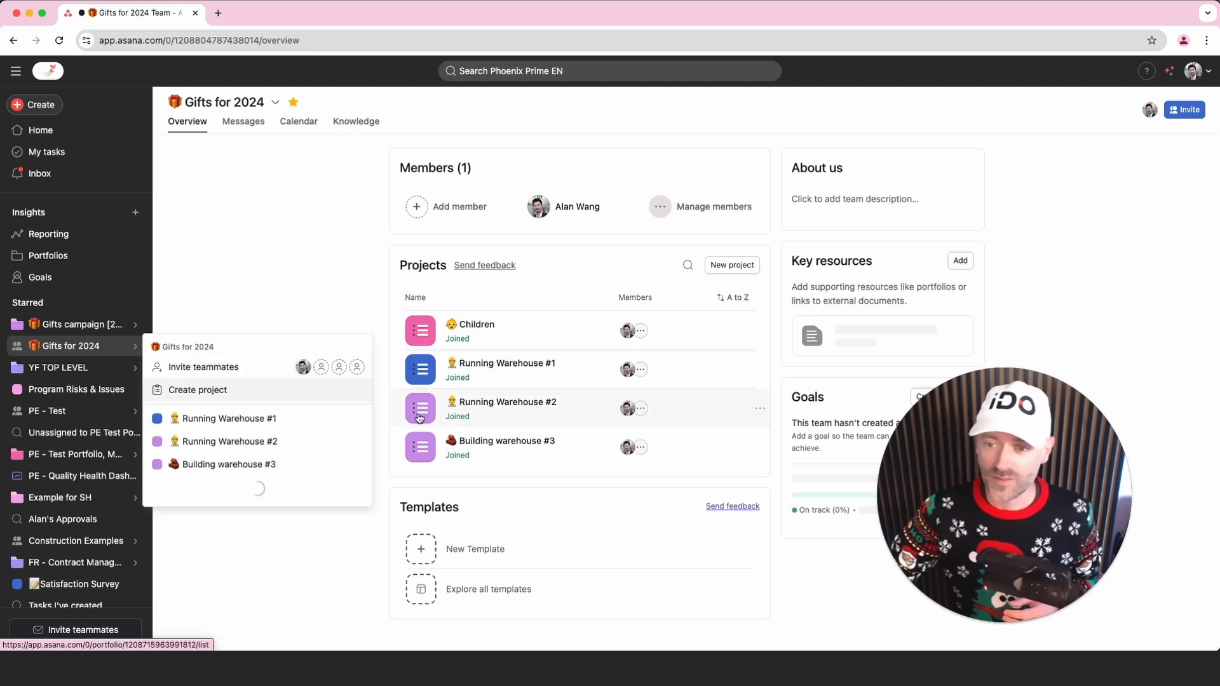
left_click(520, 451)
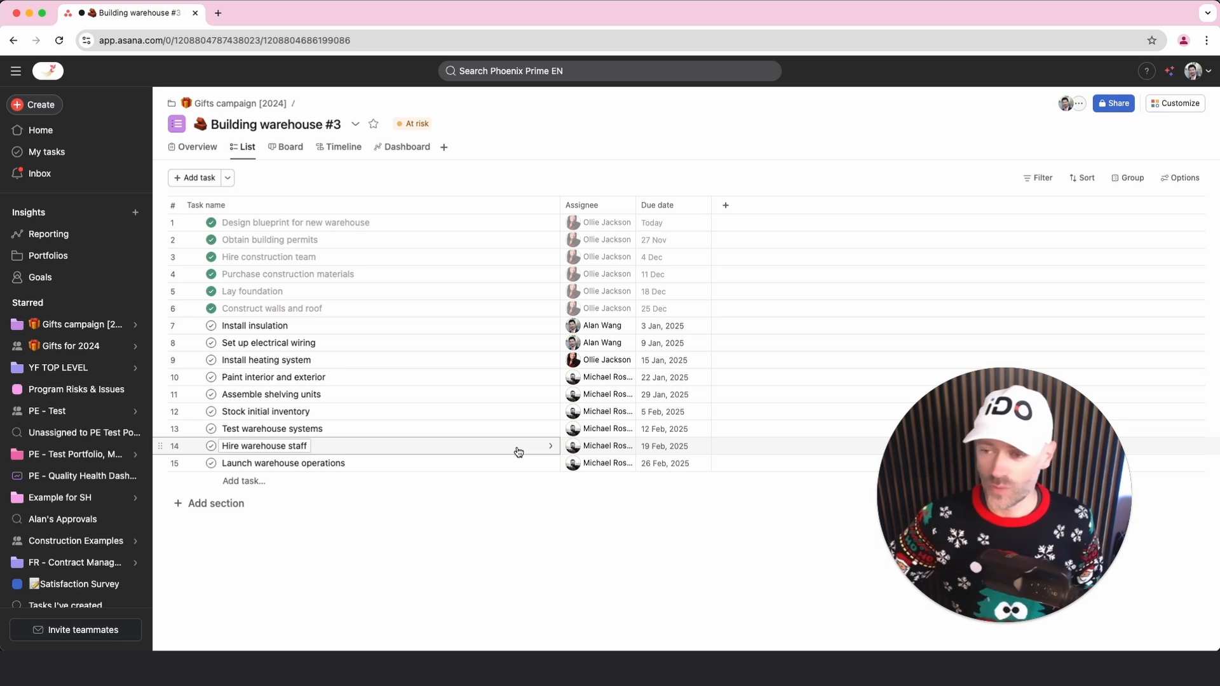
left_click(72, 347)
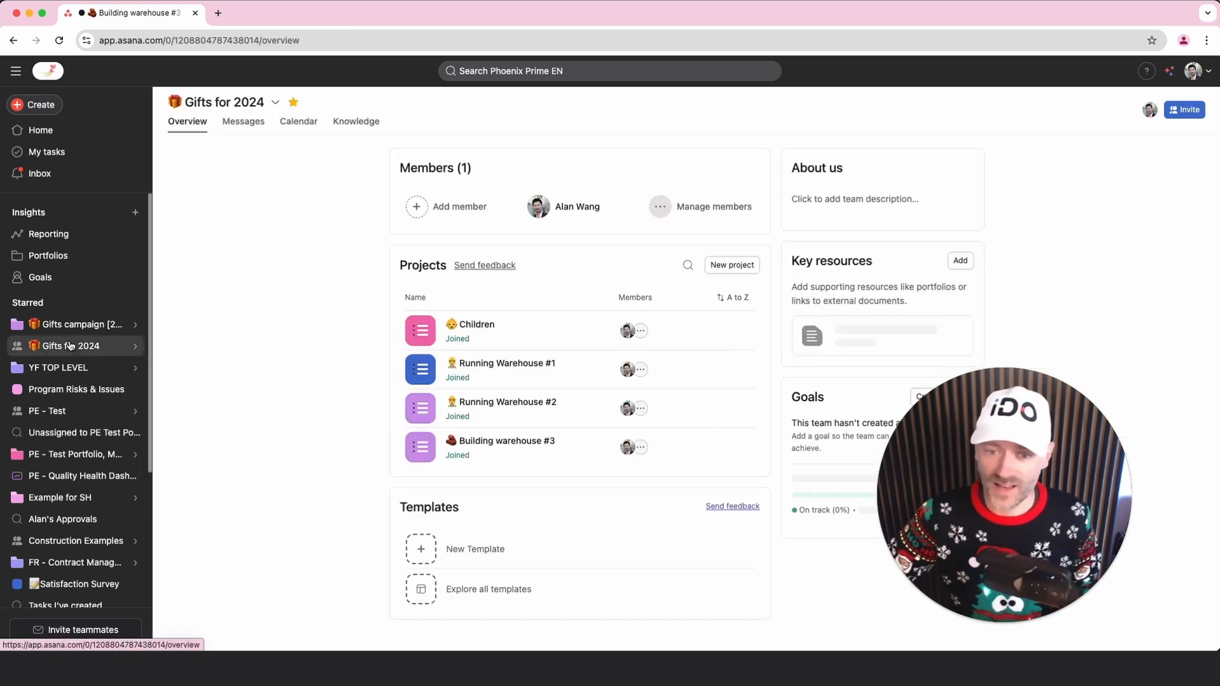
left_click(525, 330)
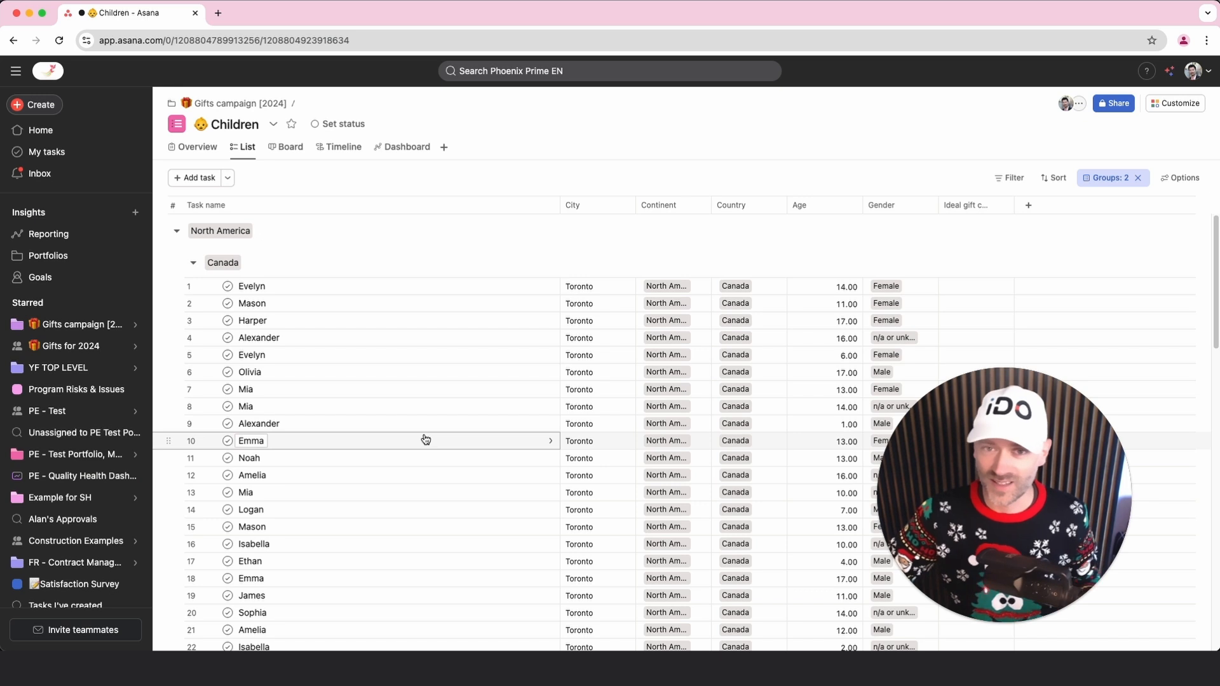
Open the Gifts campaign [2024] portfolio and view the latest status update of Running Warehouse #1
mouse_move(93, 349)
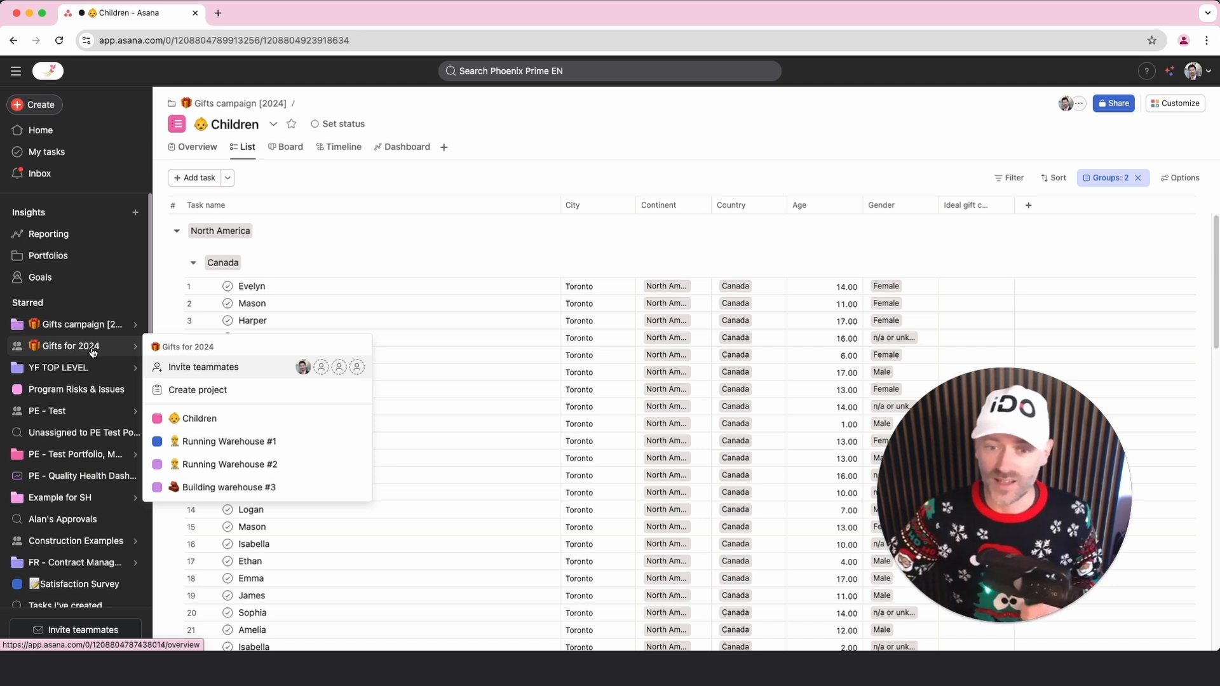
left_click(102, 324)
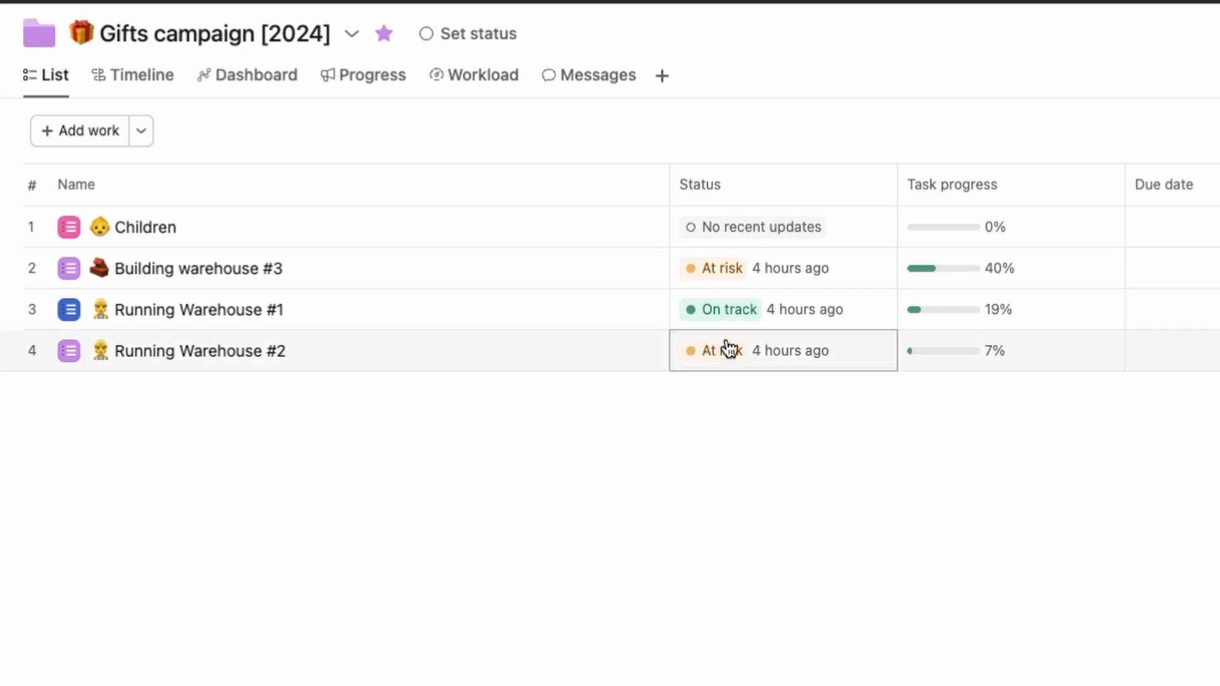
left_click(729, 312)
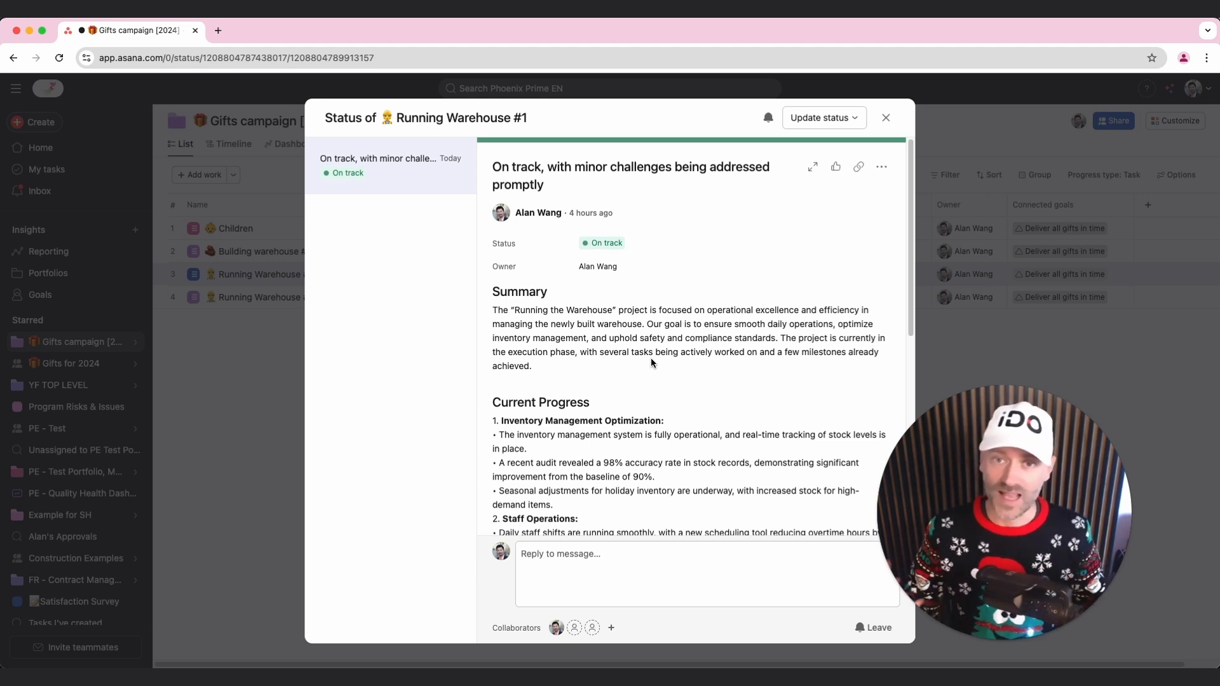
left_click(886, 118)
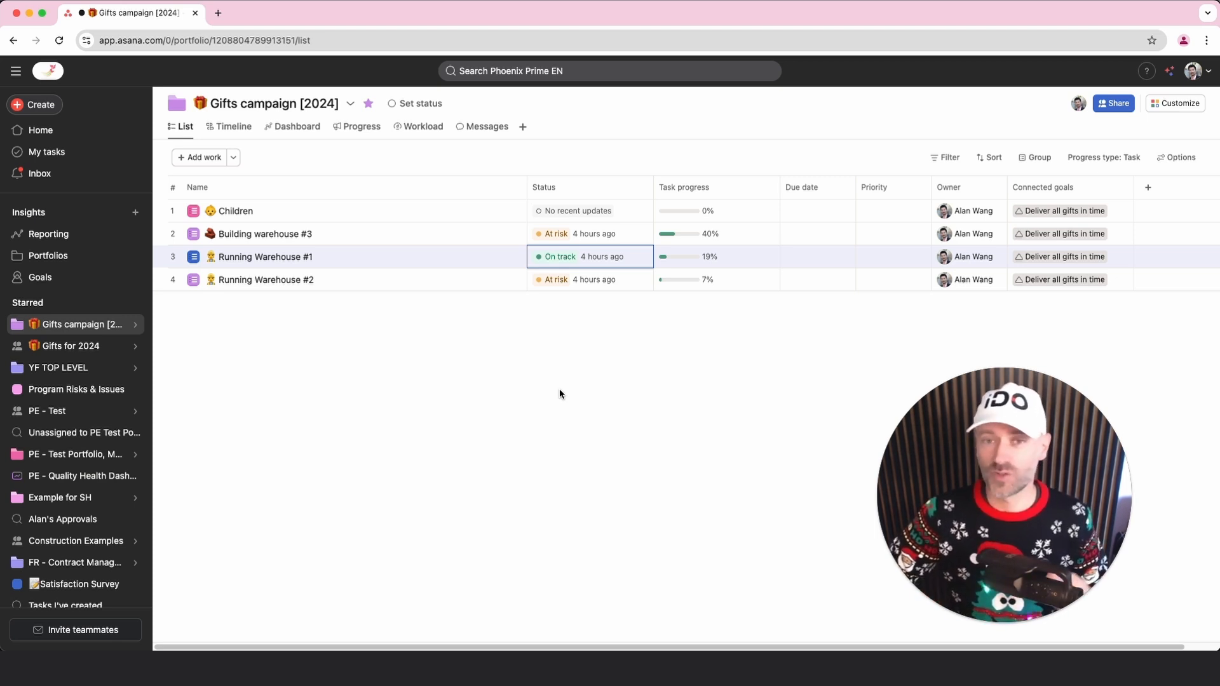
Draft a new Running Warehouse #1 status update with AI, using status On track and the date range since the last update
left_click(562, 256)
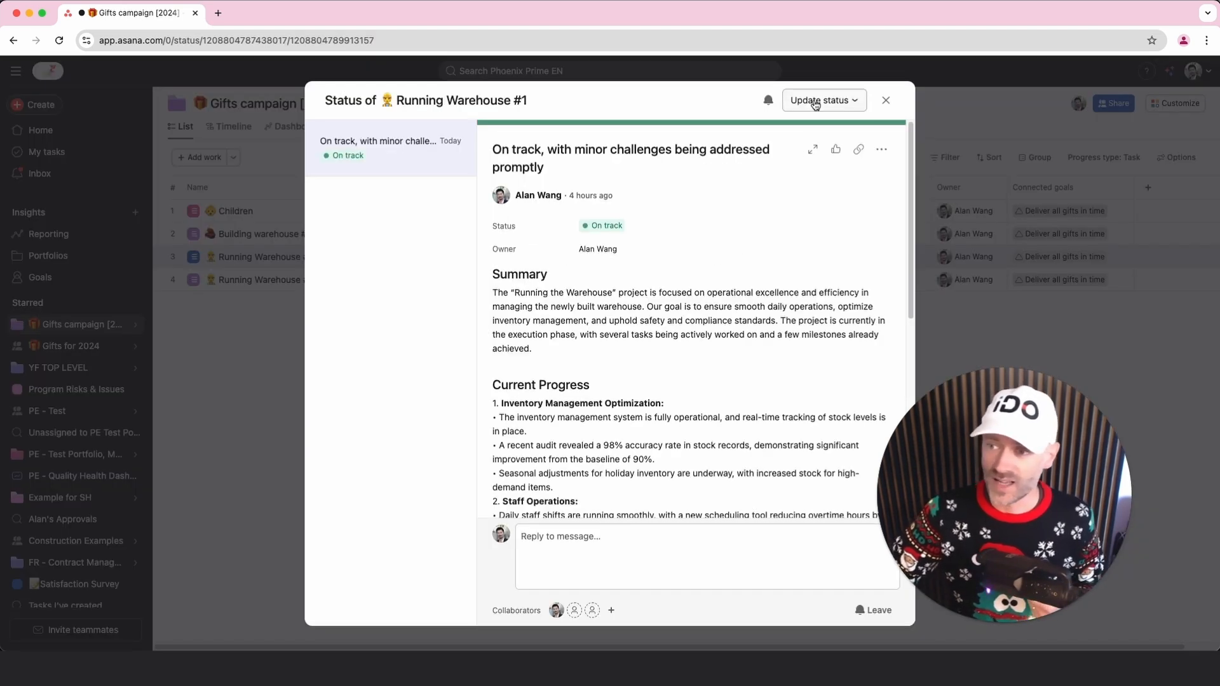
left_click(849, 101)
left_click(826, 126)
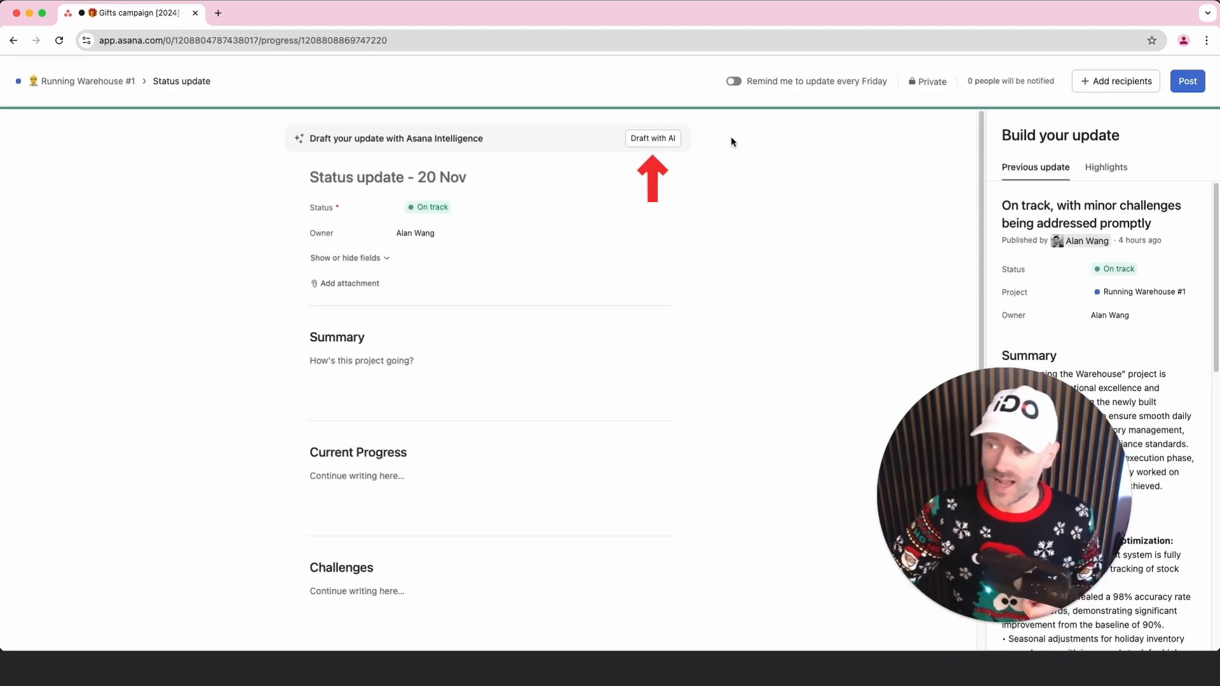
left_click(660, 140)
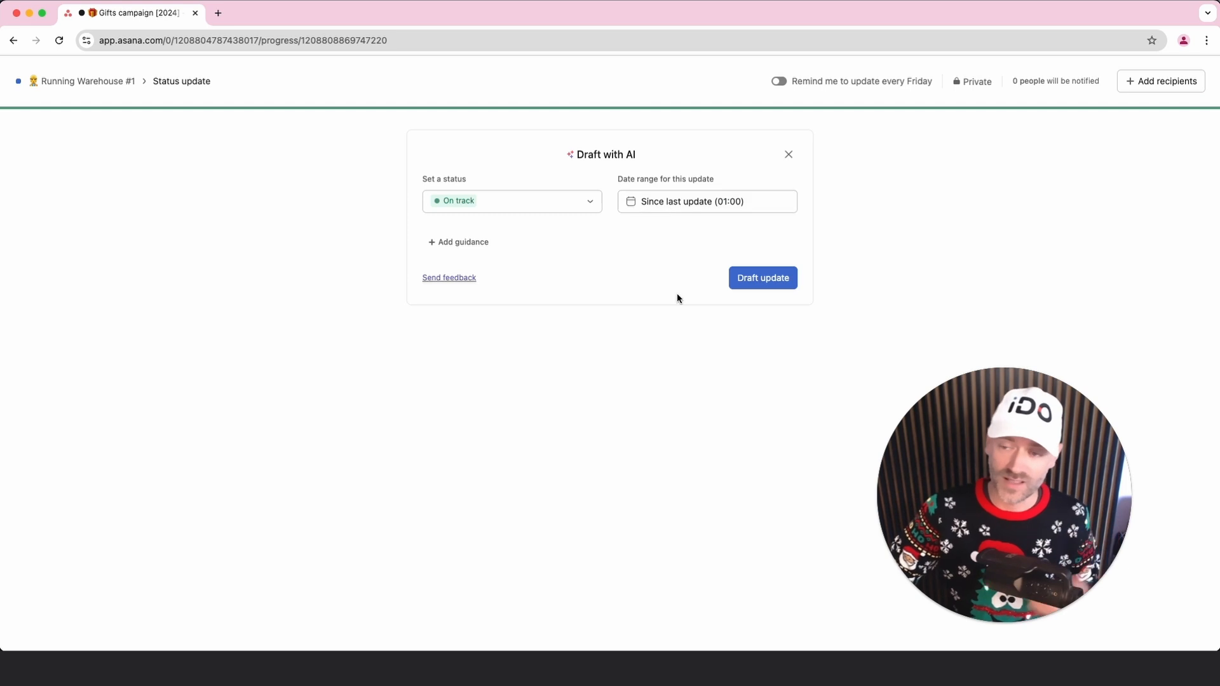
left_click(756, 283)
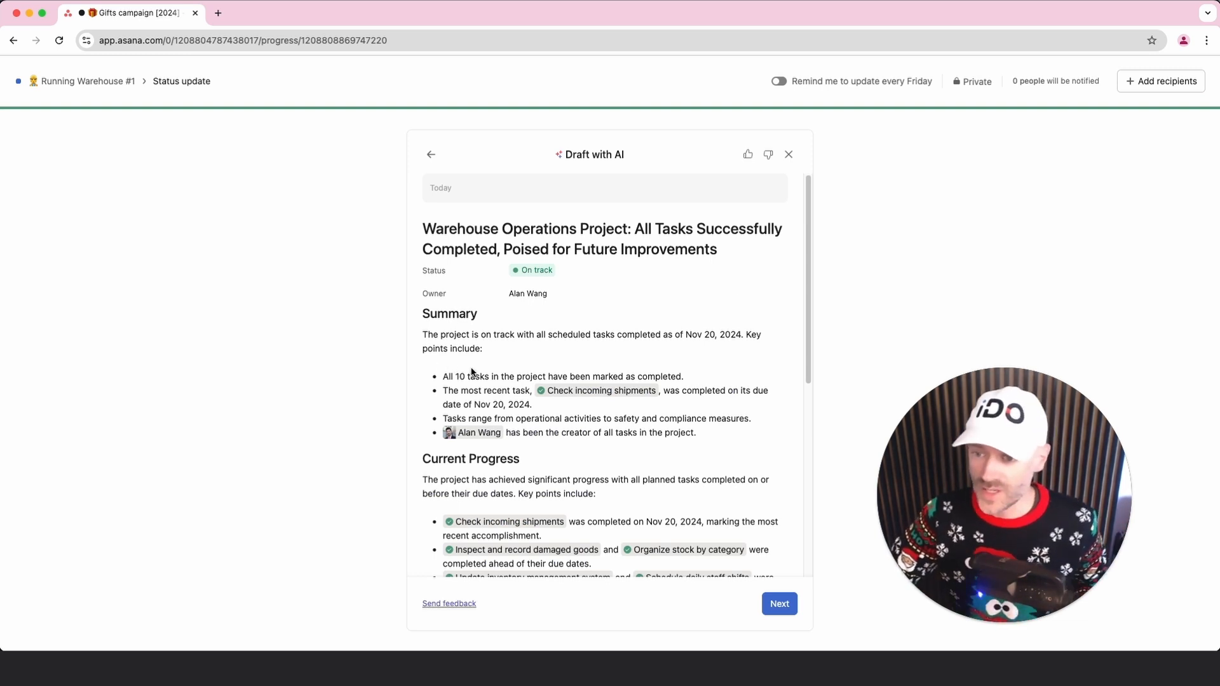
Read the AI draft's summary, current progress, challenges and next steps, marking the opening words under Challenges
scroll(461, 378, "down", 3)
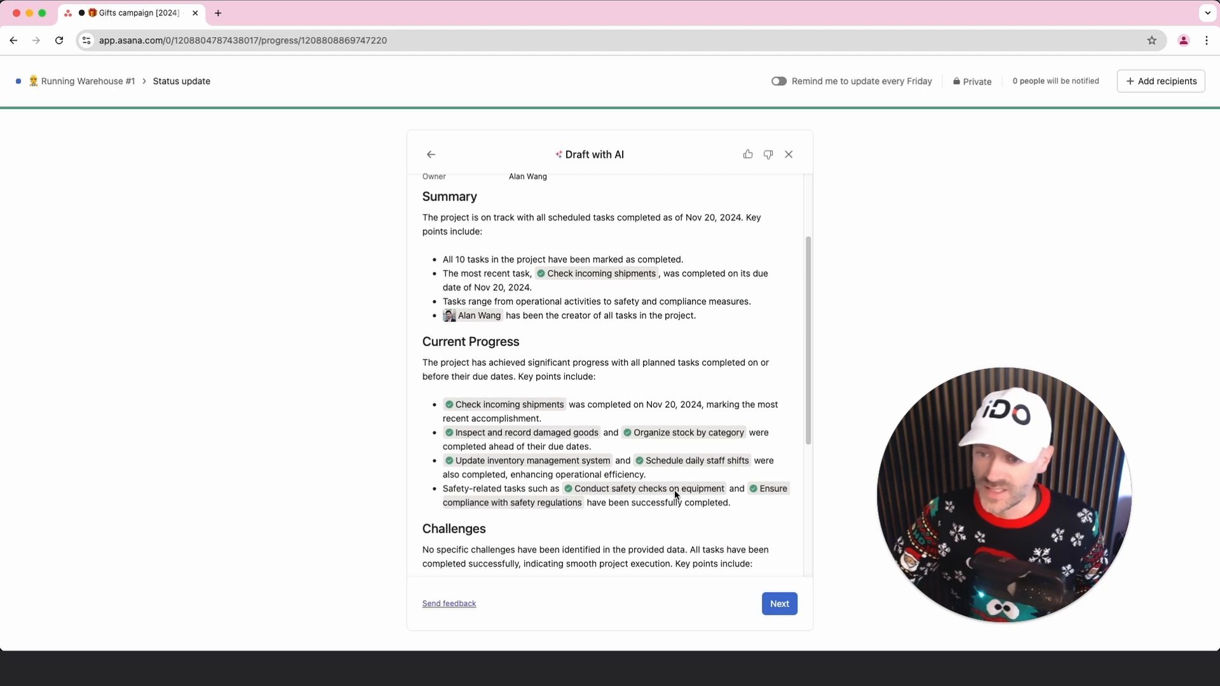
scroll(623, 527, "down", 3)
scroll(623, 525, "down", 1)
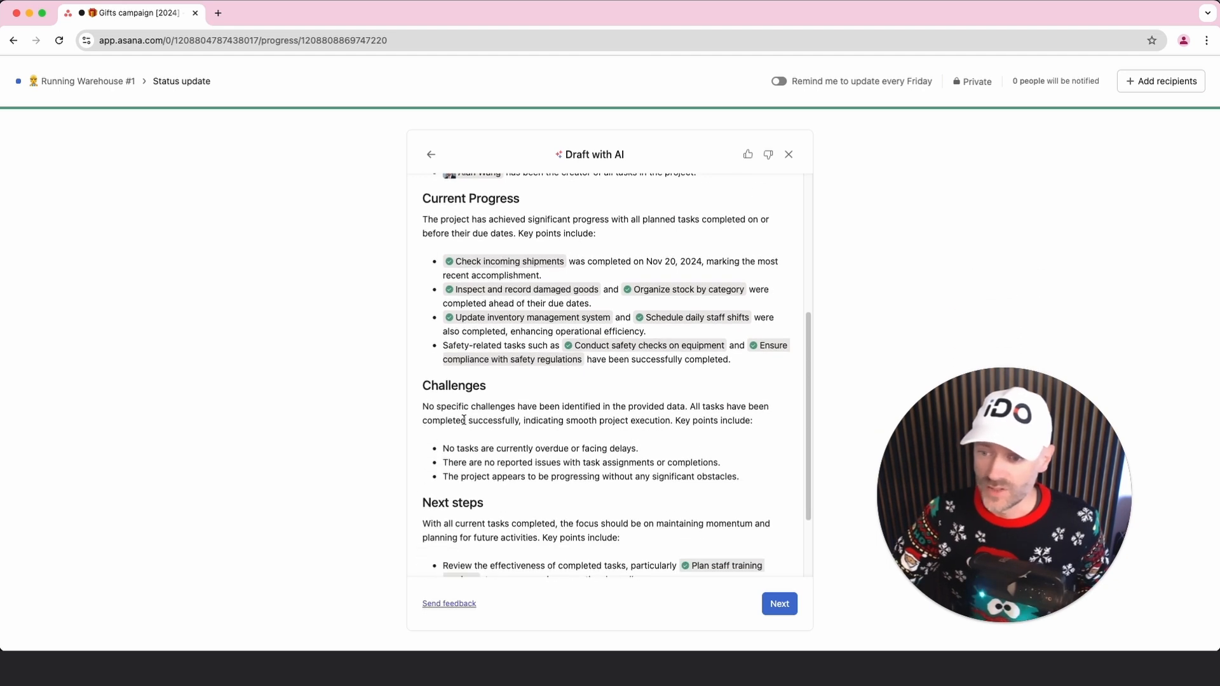
left_click_drag(424, 407, 515, 407)
scroll(599, 499, "down", 3)
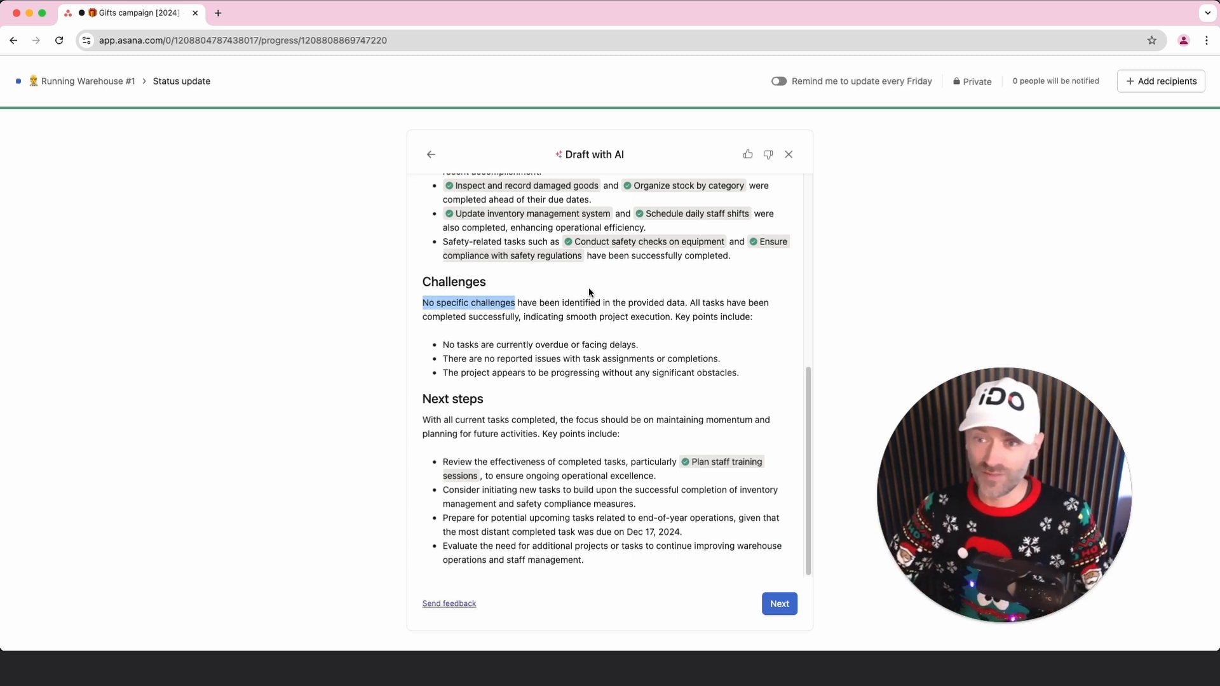
Discard the AI-generated status update draft and return to the portfolio
left_click(791, 153)
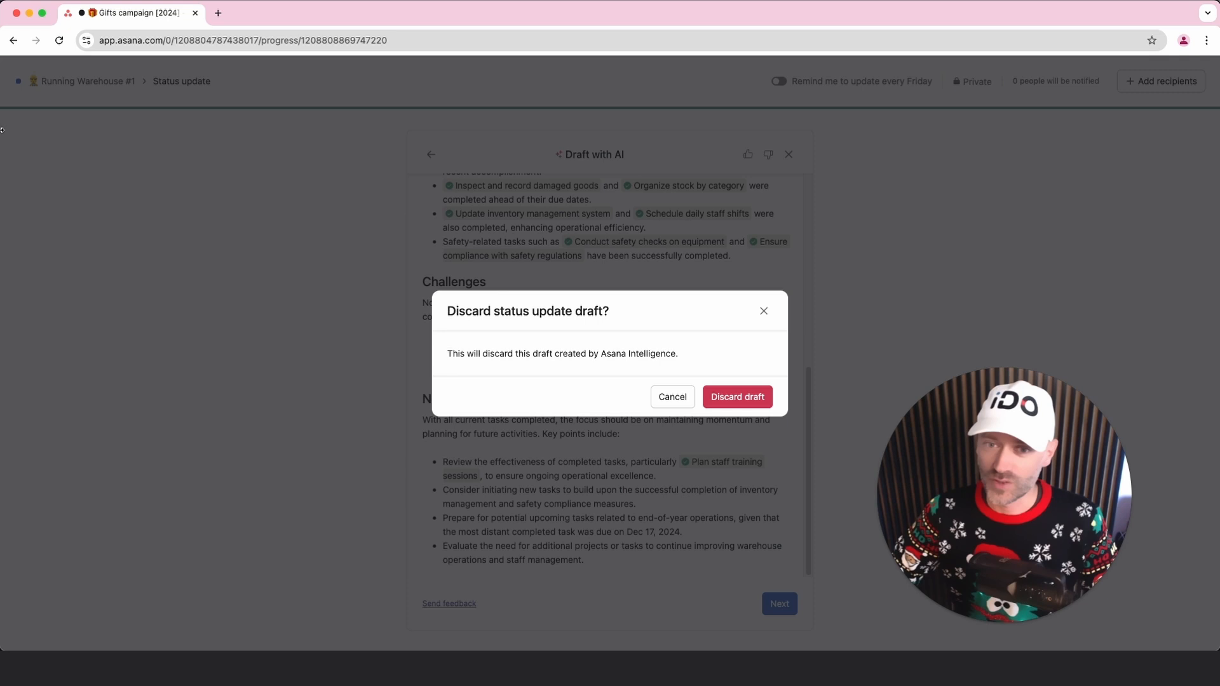
left_click(718, 403)
key("Escape")
Open the Children project and widen the Ideal gift category column to fit its full heading
left_click(236, 211)
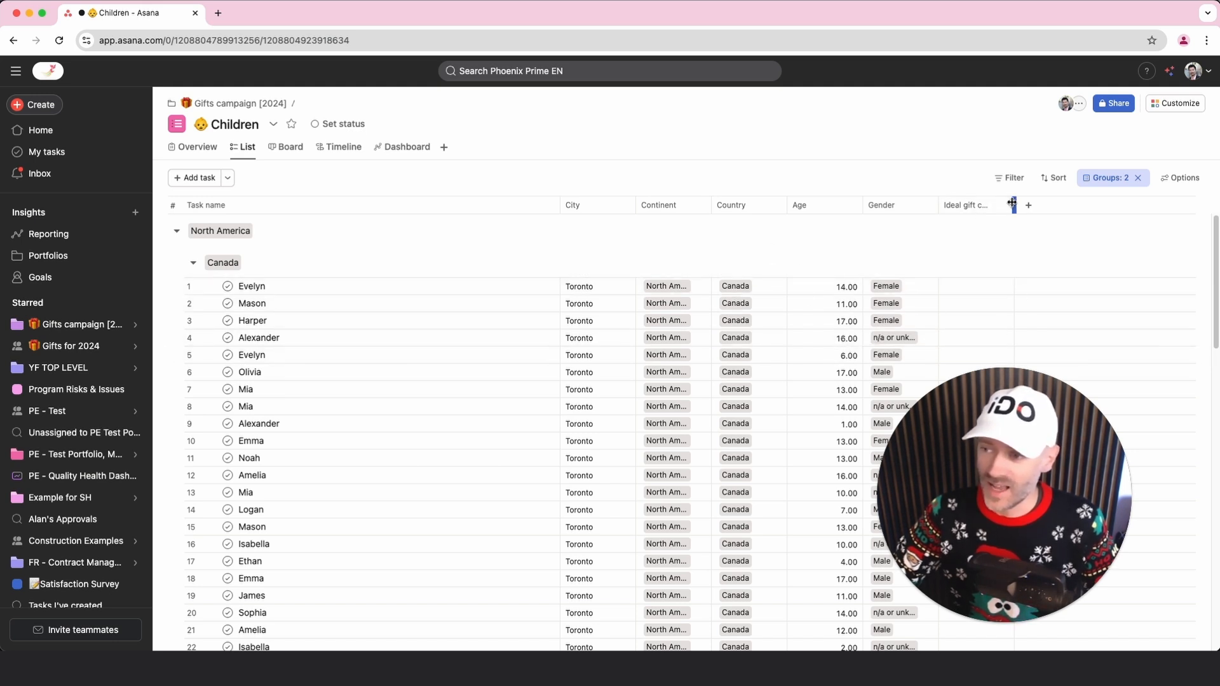
left_click_drag(1015, 205, 1063, 205)
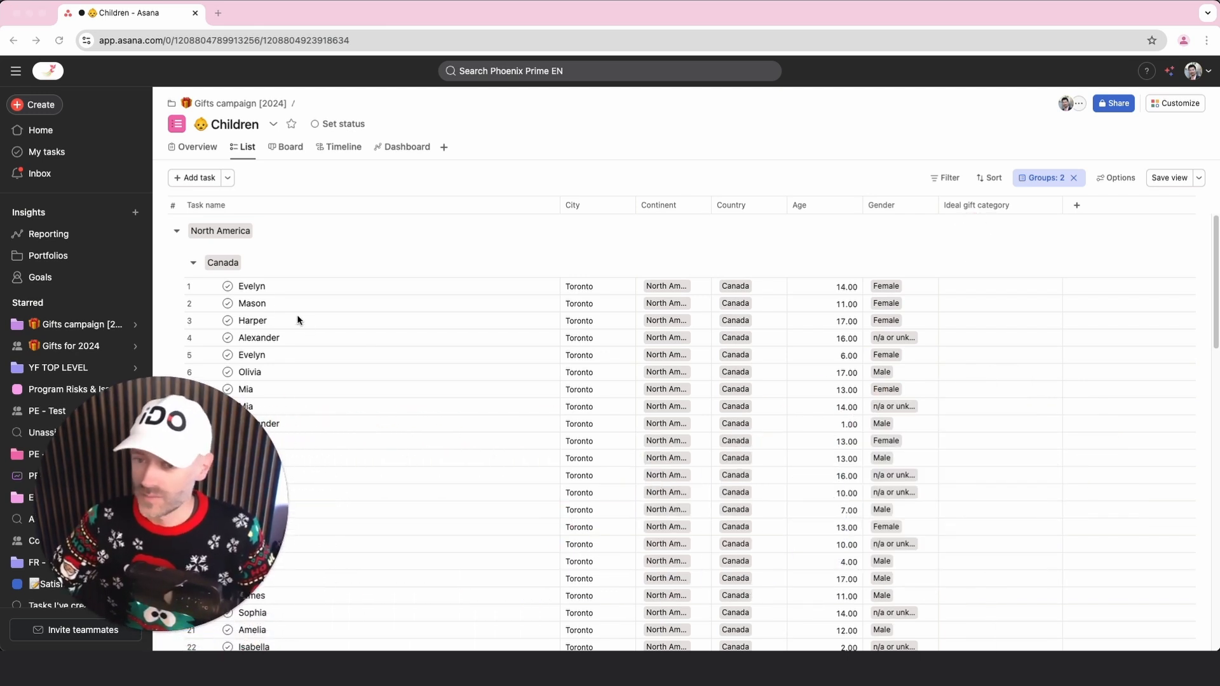
Auto-fill the Ideal gift category with AI for the first six children listed under Canada
left_click(250, 287)
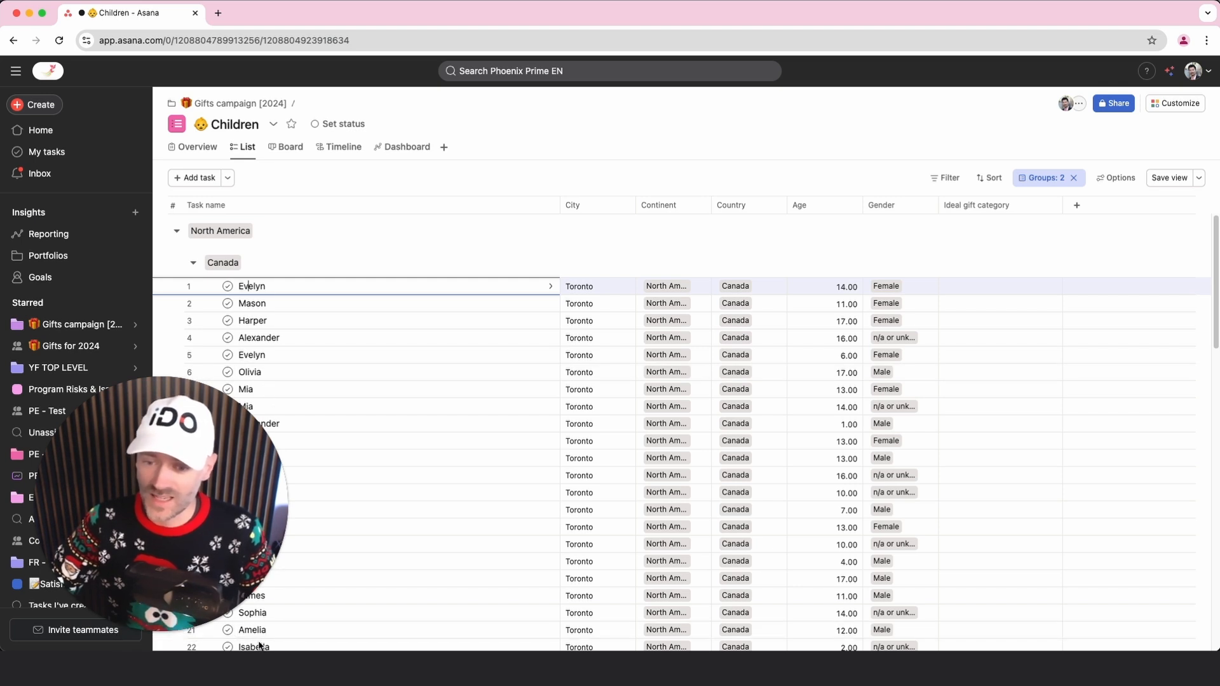
left_click(250, 372, "shift")
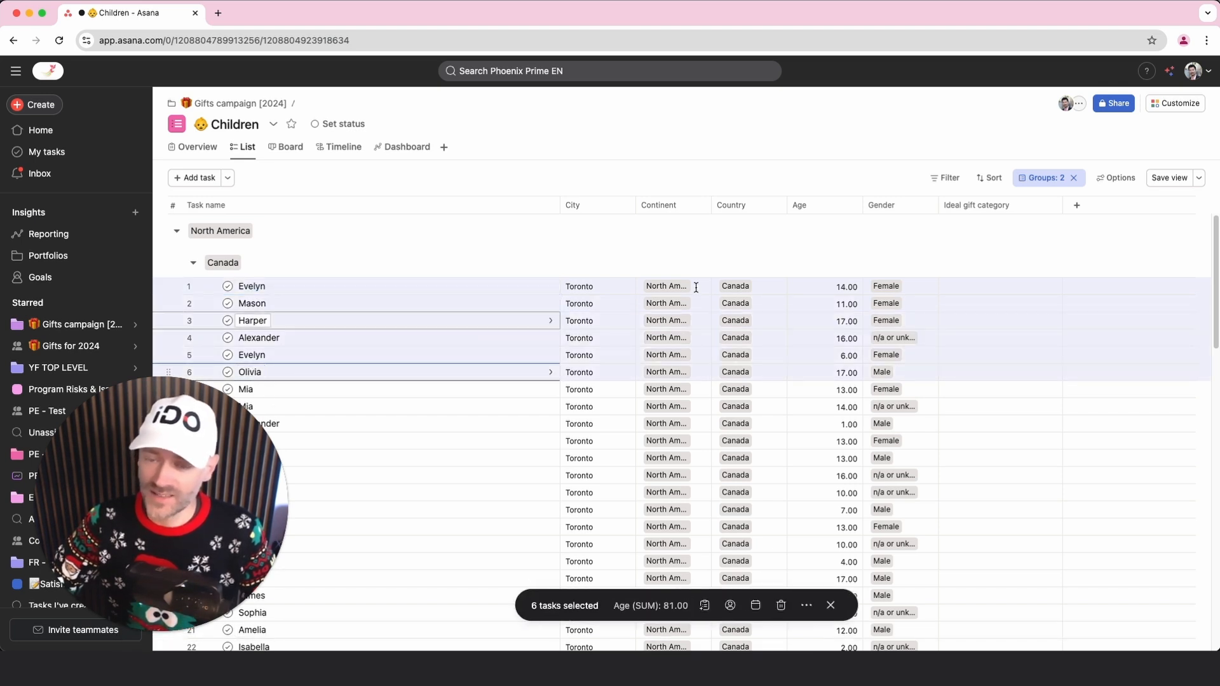
left_click(980, 285)
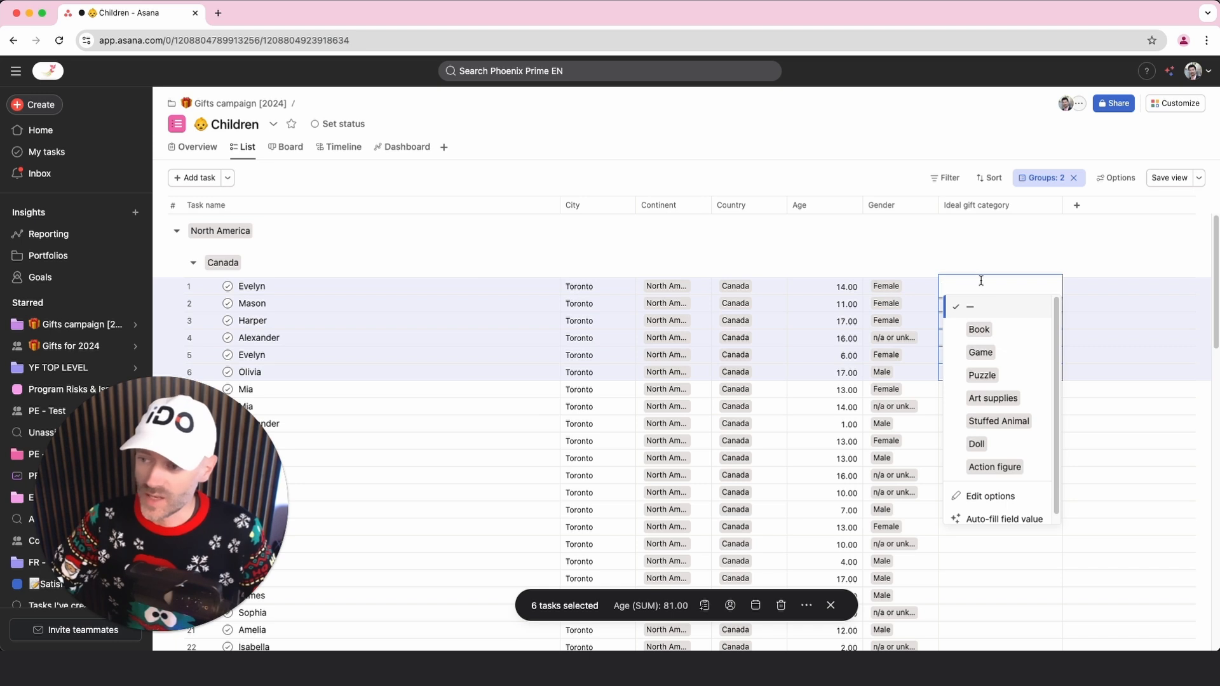
left_click(1010, 515)
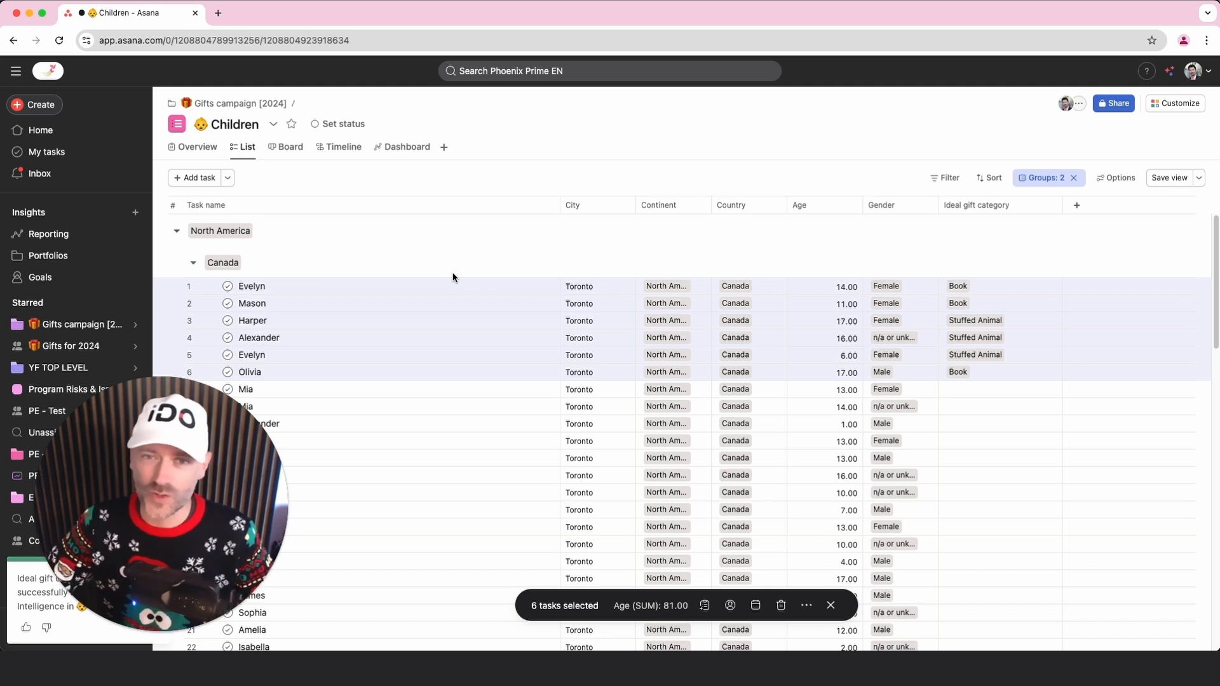
Ask the AI assistant to help find a girl by first name in North America, referencing the Children project
left_click(1170, 74)
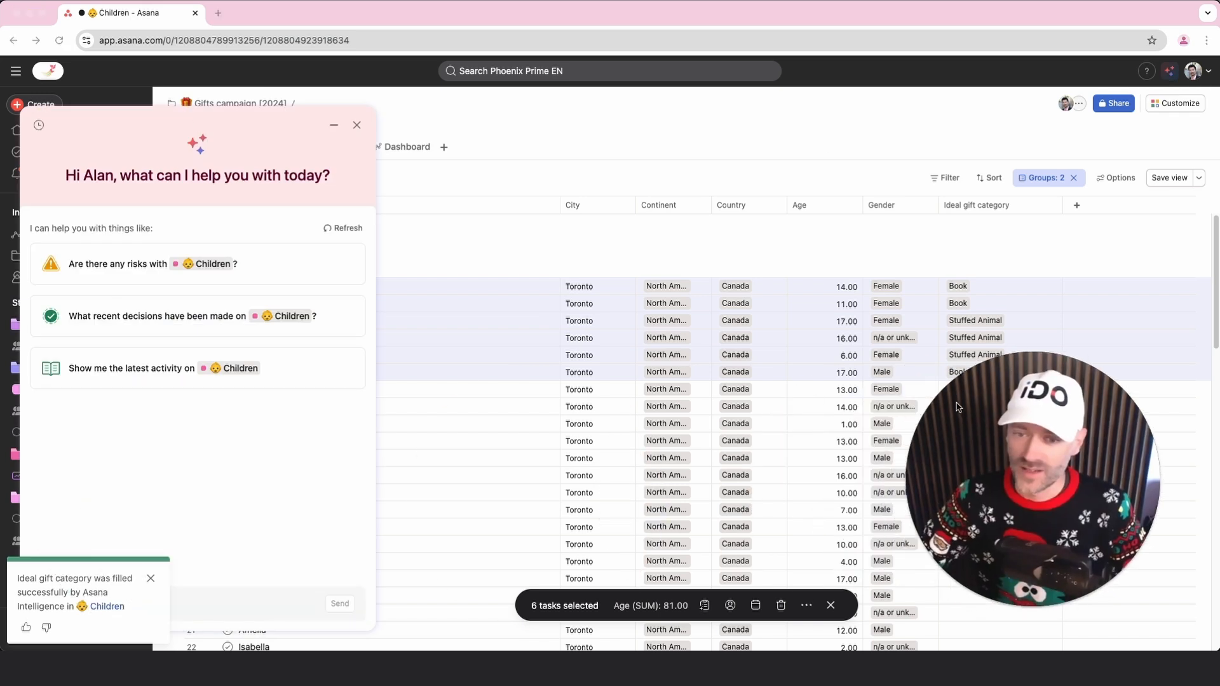
left_click(151, 578)
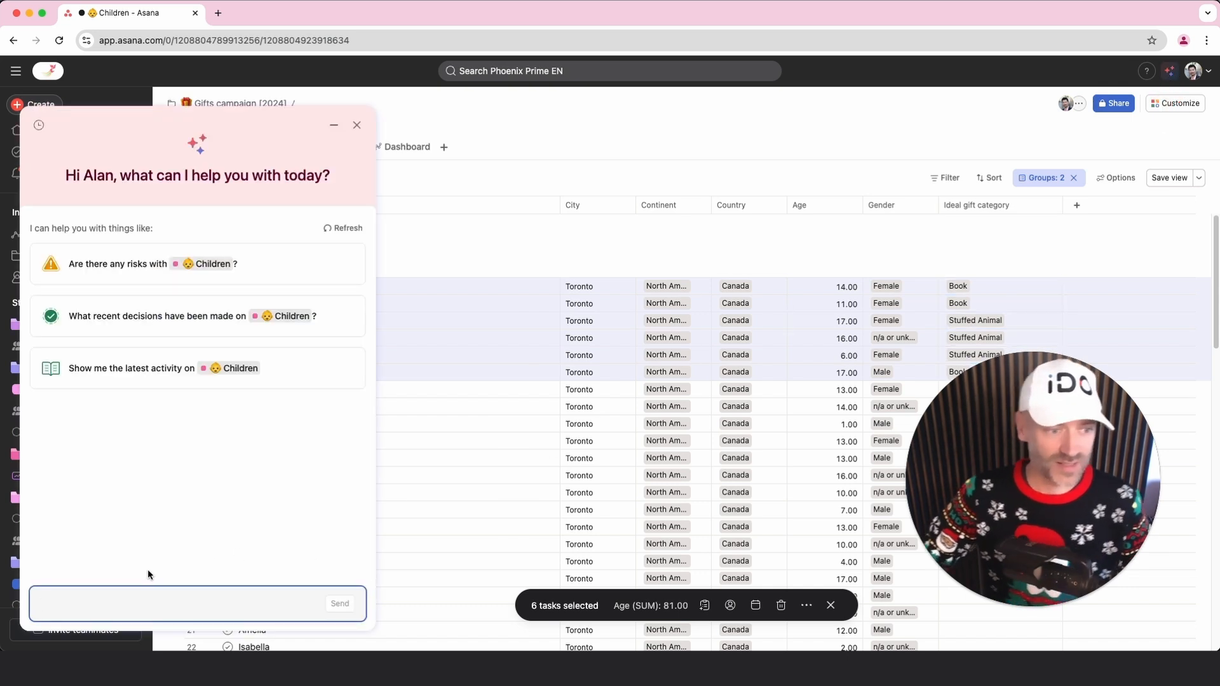
type("I can't find what I")
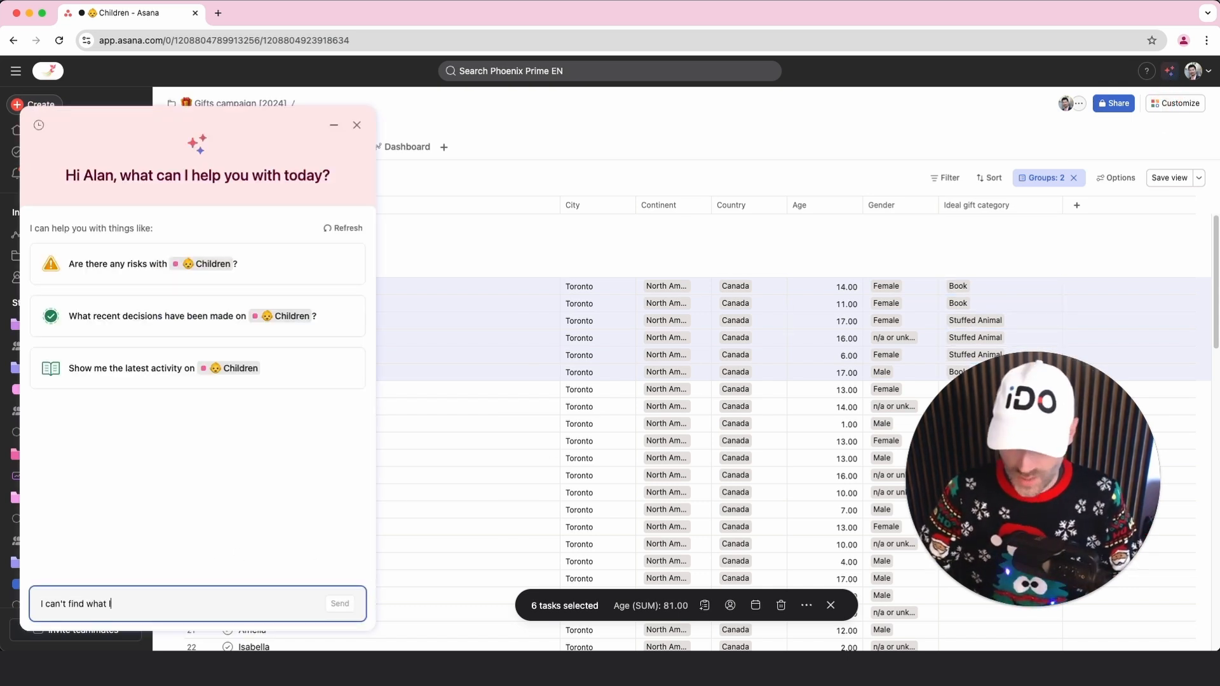
type(" am looking for. please help me find a girl named Sophia in North America on @ch")
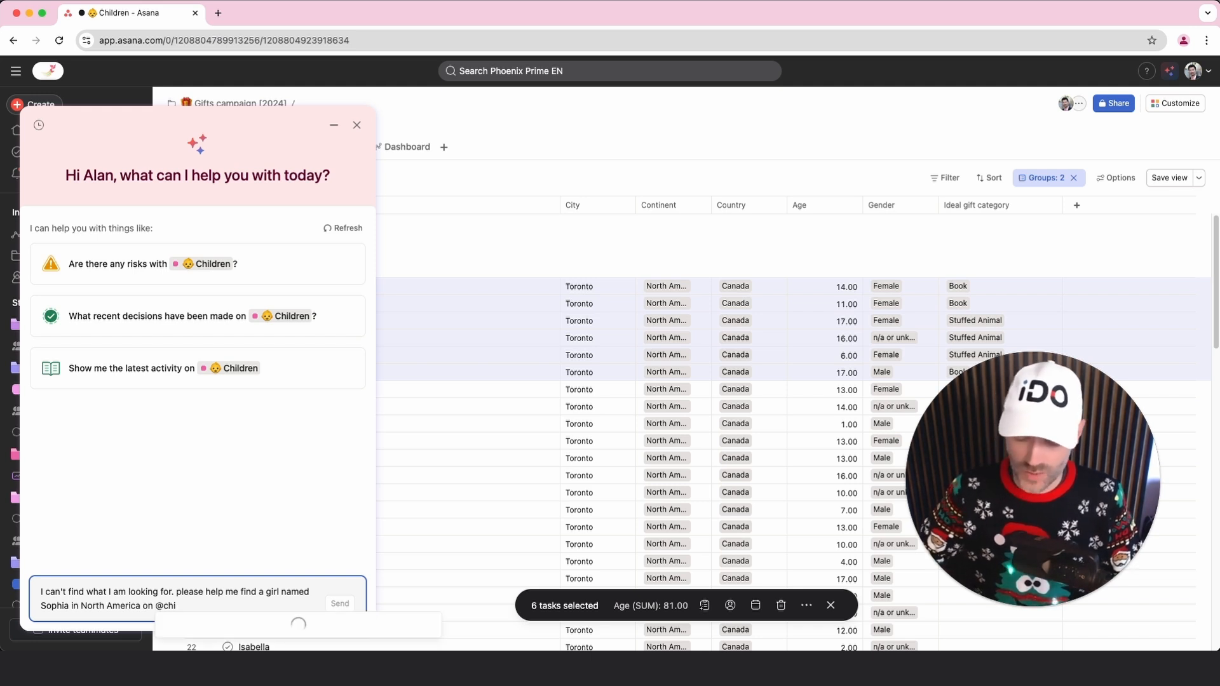
type("i")
left_click(209, 495)
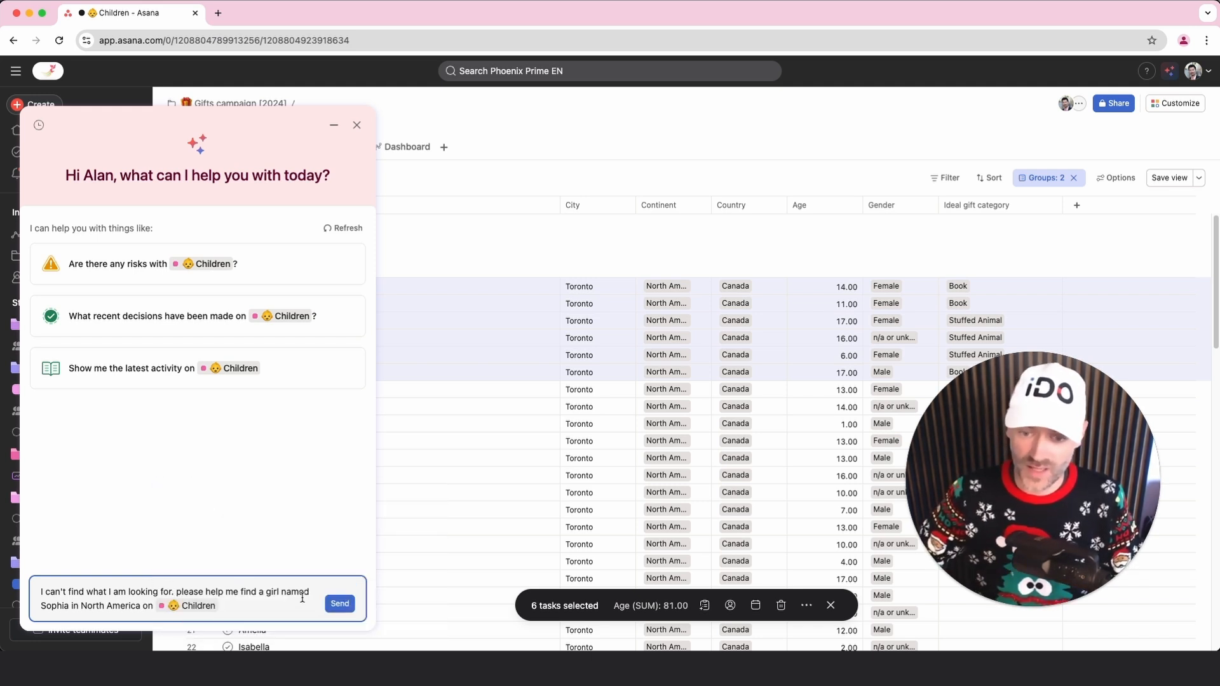
left_click(339, 605)
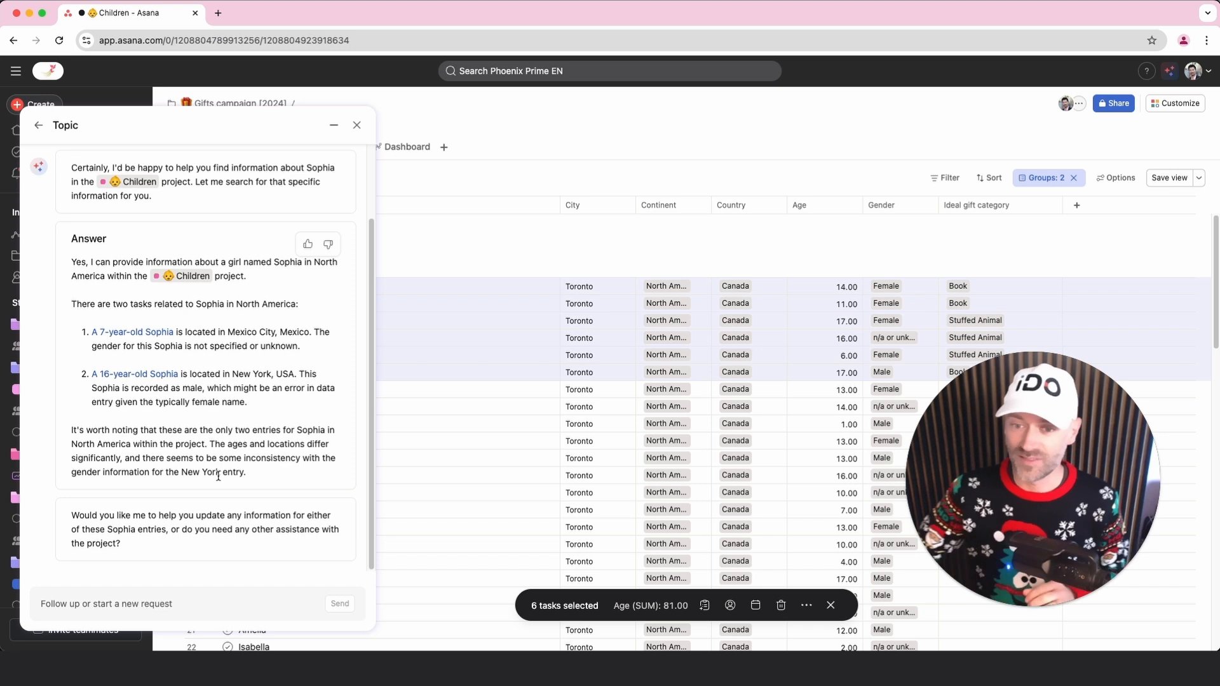
Display the advanced search filters for tasks
left_click(529, 71)
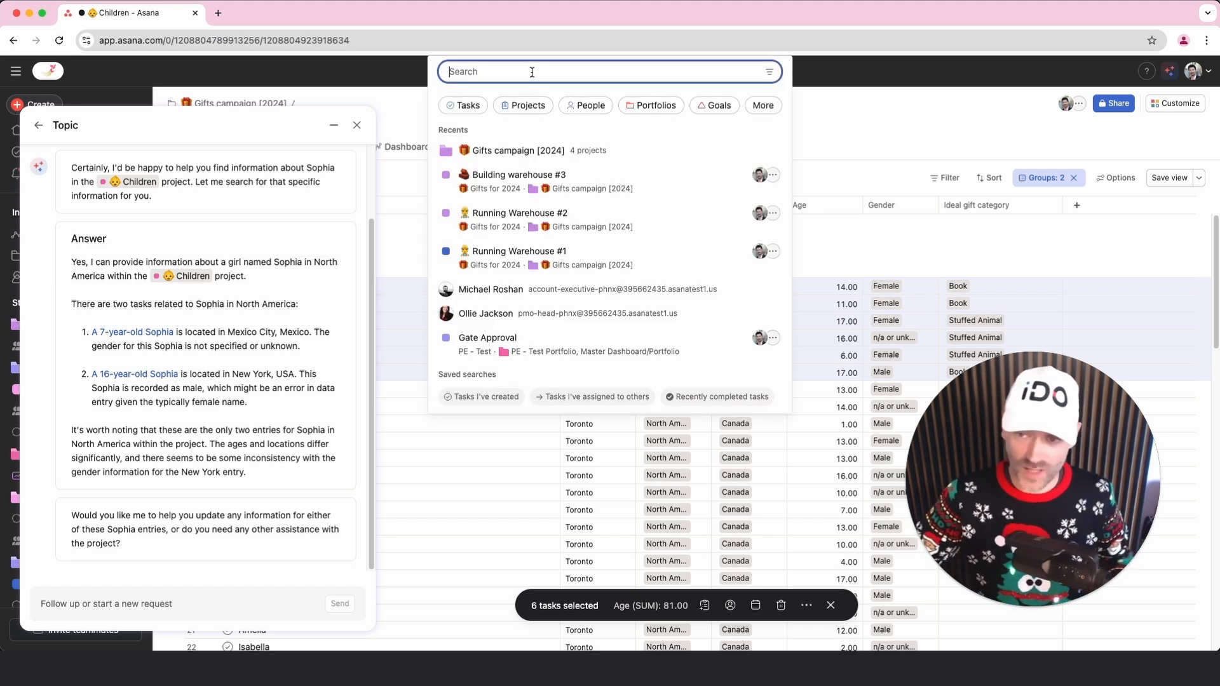
left_click(769, 73)
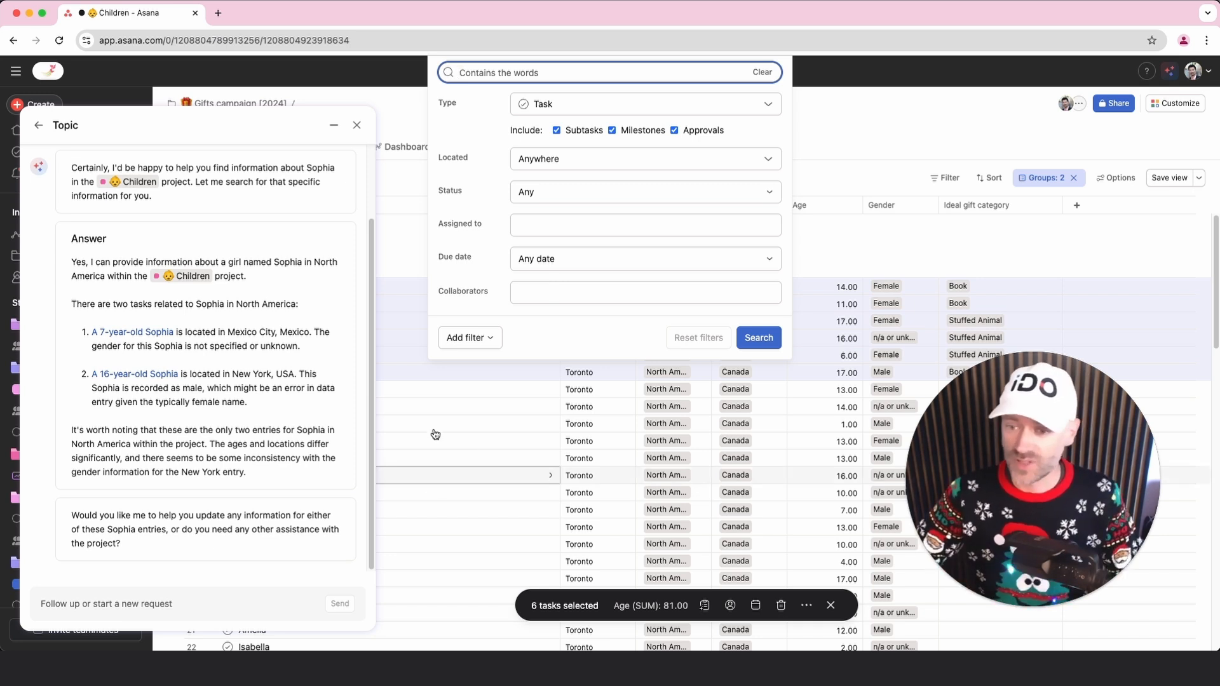
Open the task of the eighth child listed under Canada and close the AI assistant chat
left_click(435, 408)
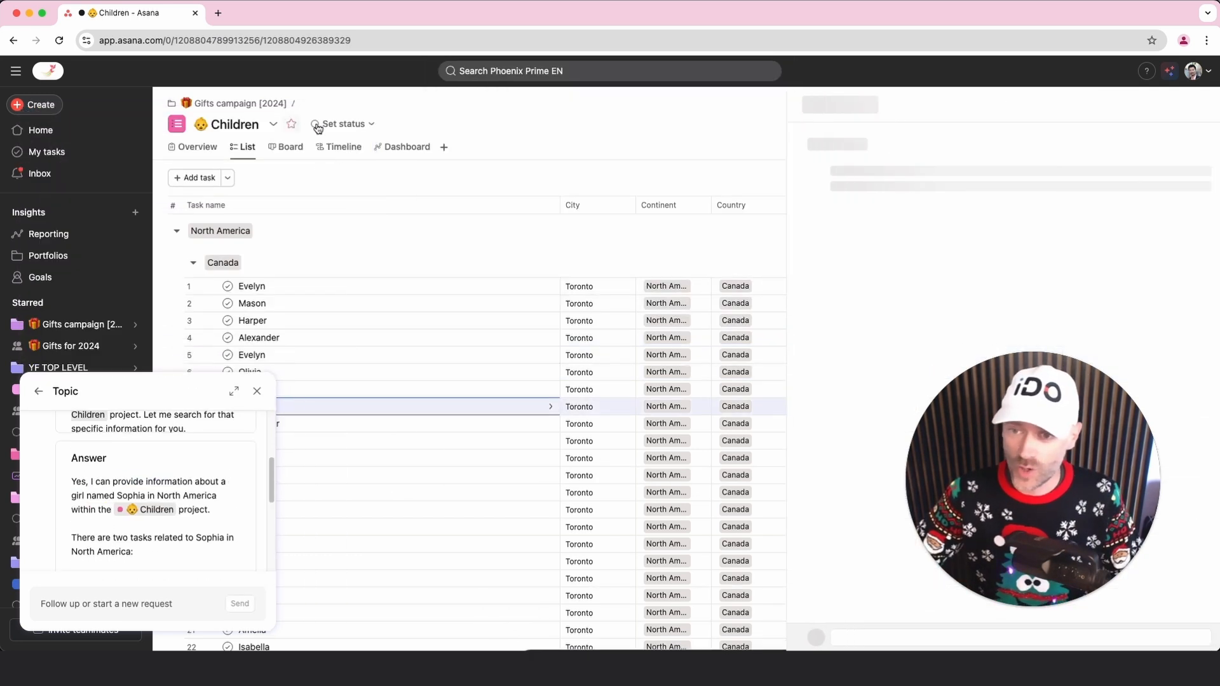
left_click(254, 397)
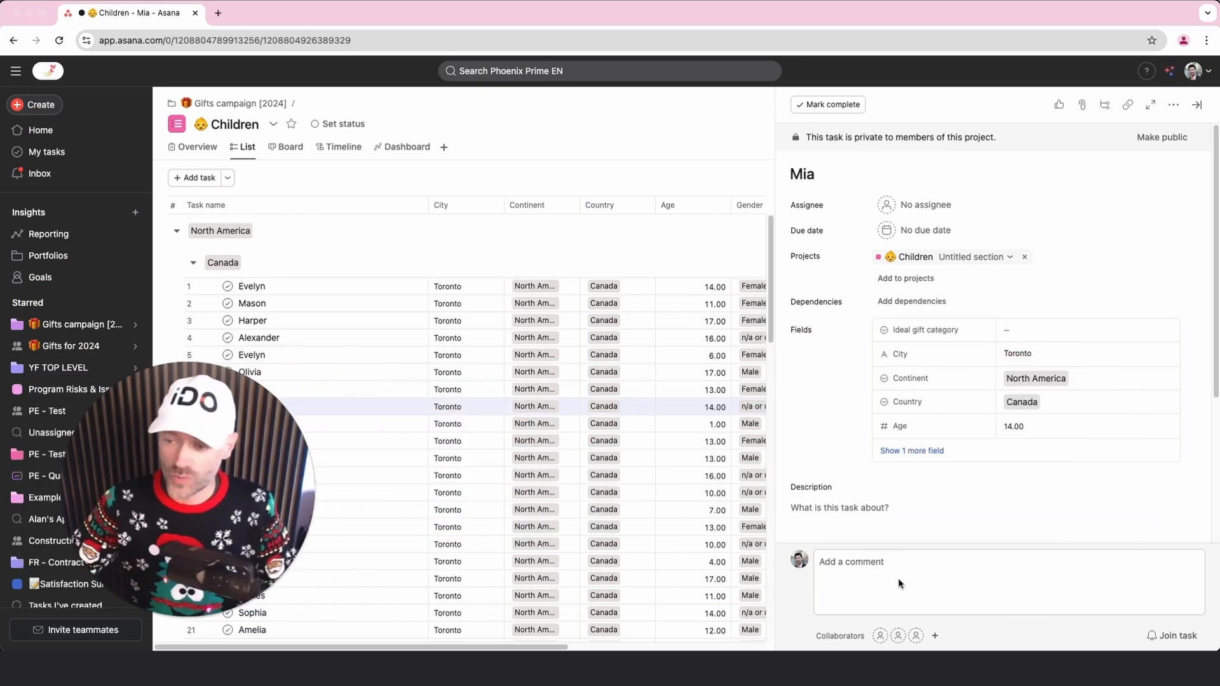
Draft a task comment greeting the child by first name, with the text "Have you been nice this year? Enjoy your gift." and signed "Santa"
left_click(890, 565)
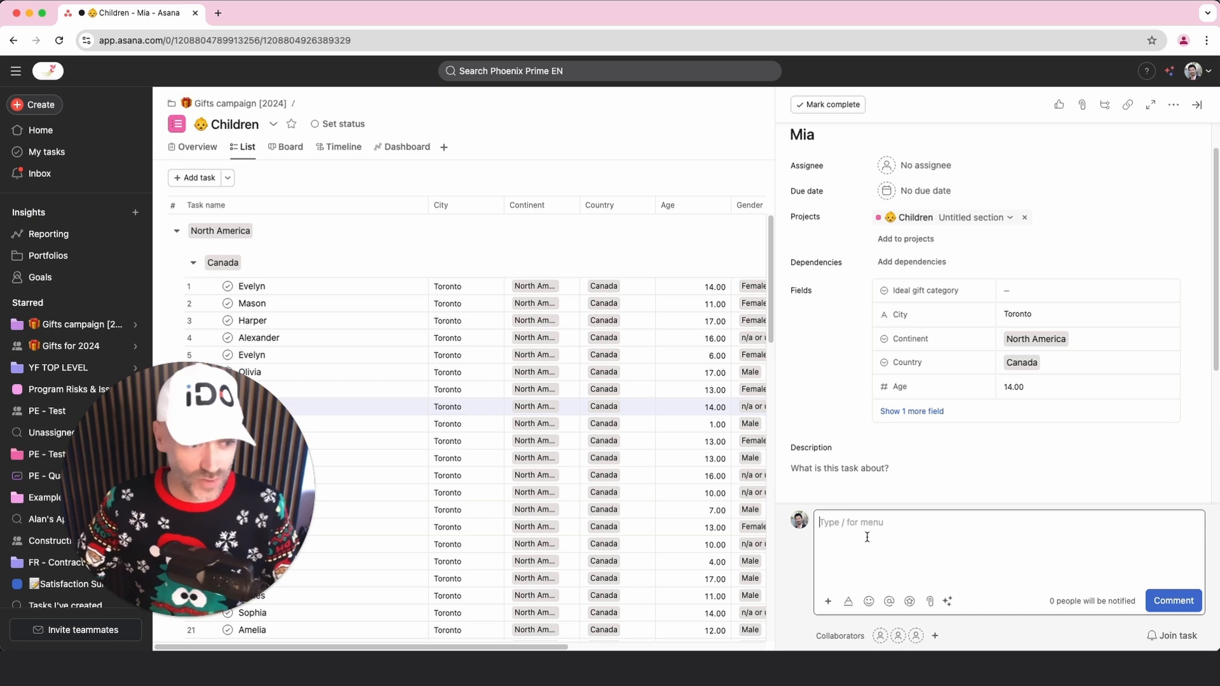
type("Dear Mia,")
key("Return")
type("Have you been nice this yar? Enjoy")
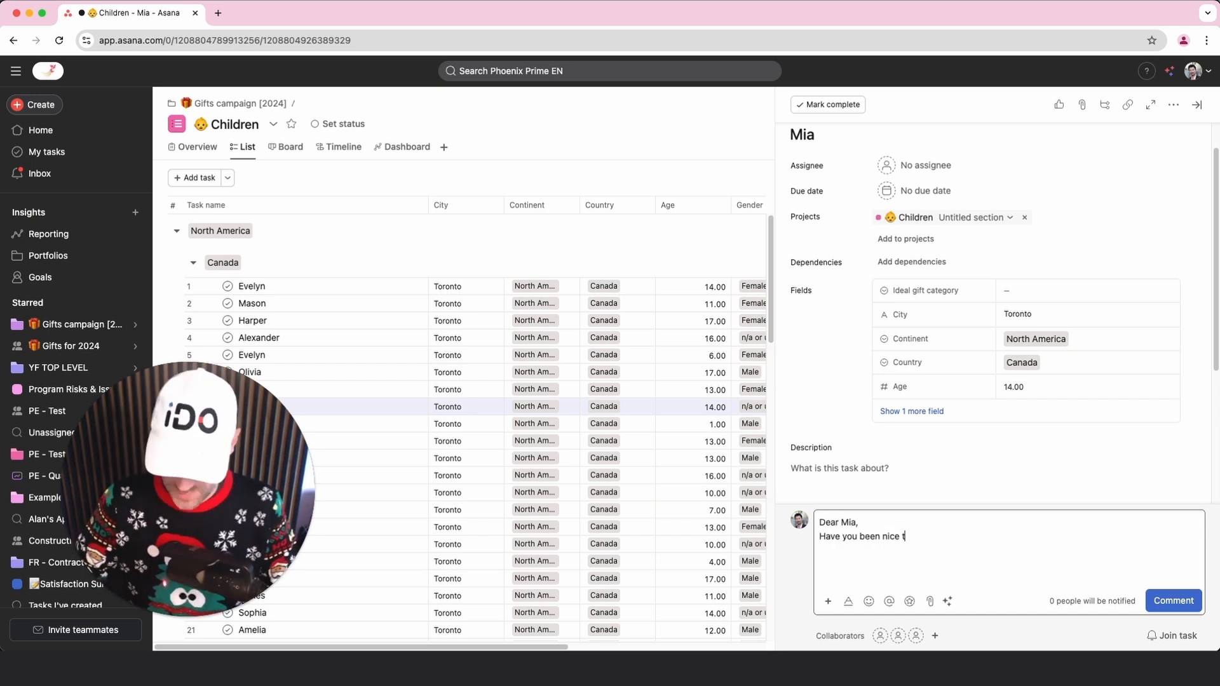
type(" your gift.")
key("Return")
type("Santa")
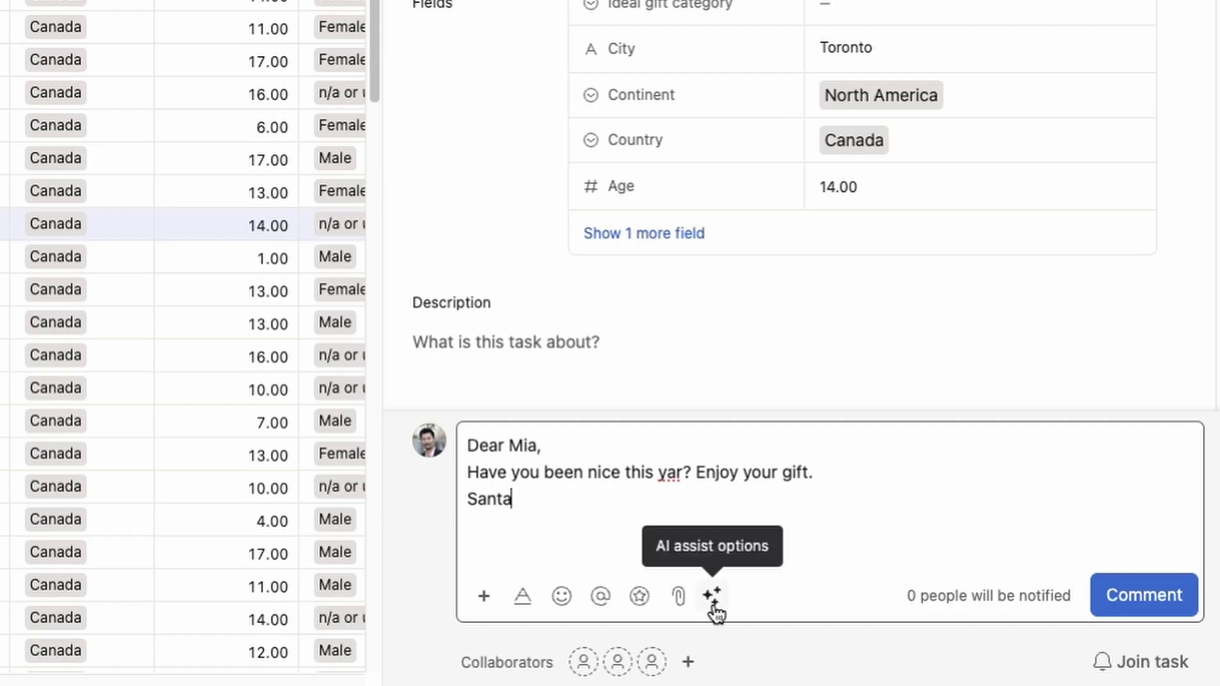
Get AI-recommended edits for the comment in a lengthened version, and dismiss the draft without replacing the original text
left_click(713, 604)
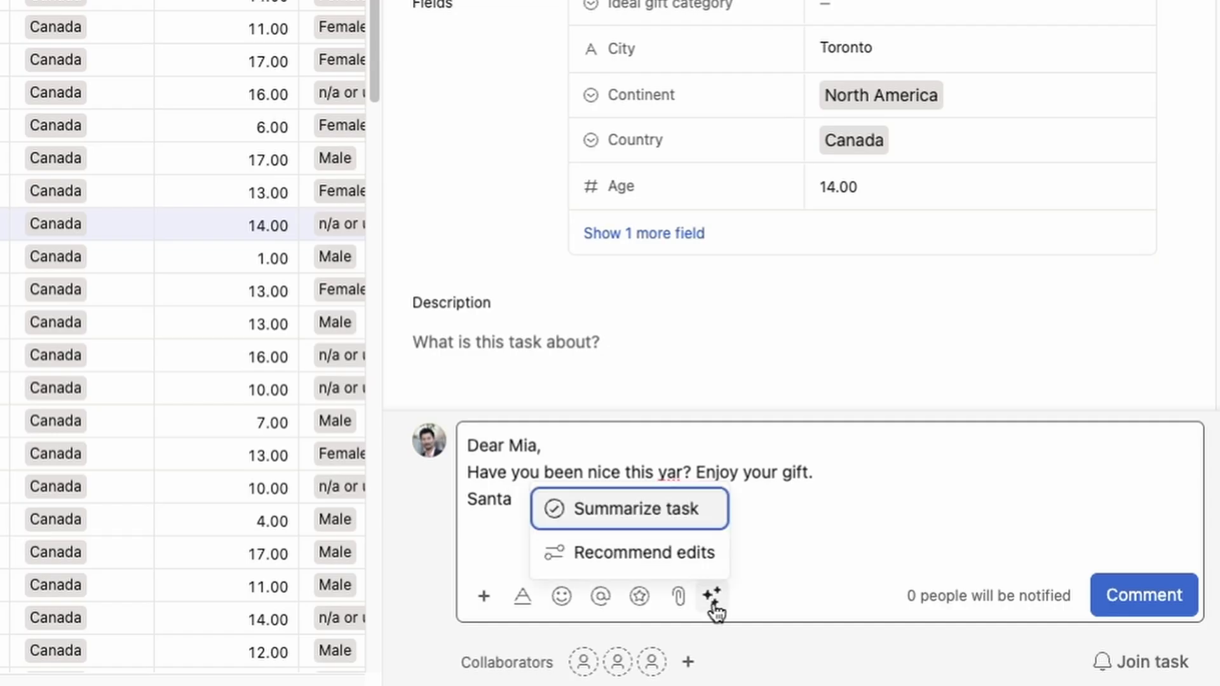
left_click(661, 559)
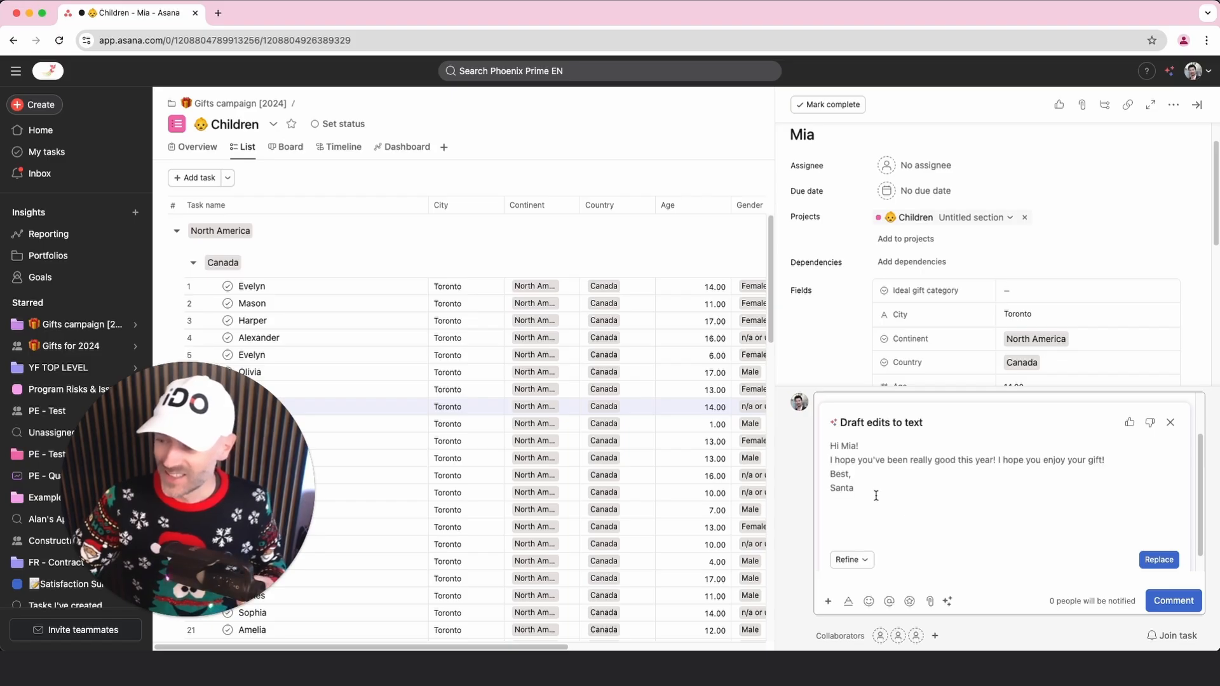
left_click(849, 560)
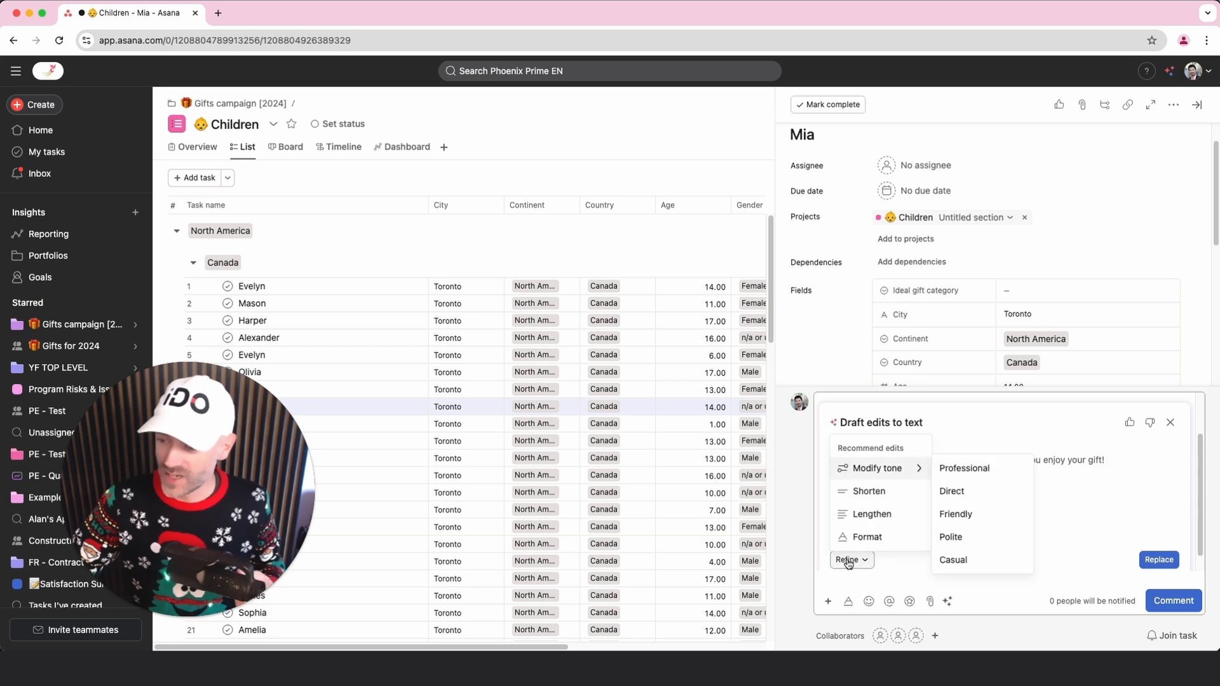
left_click(874, 516)
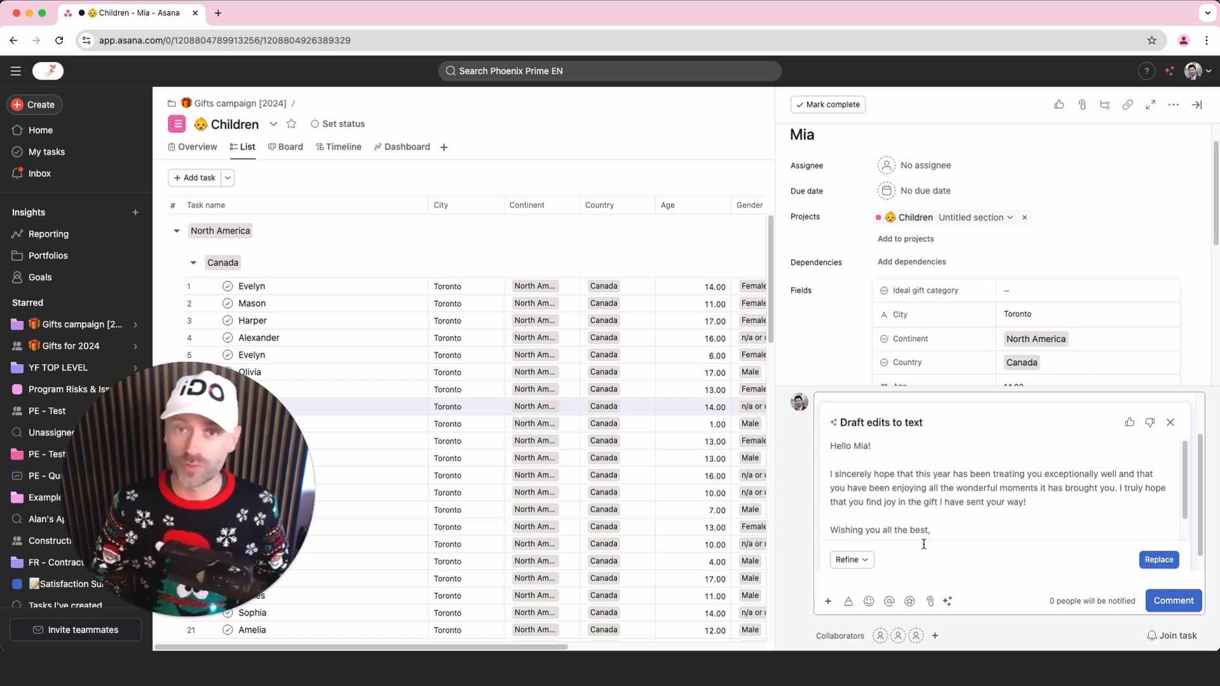
left_click(1170, 423)
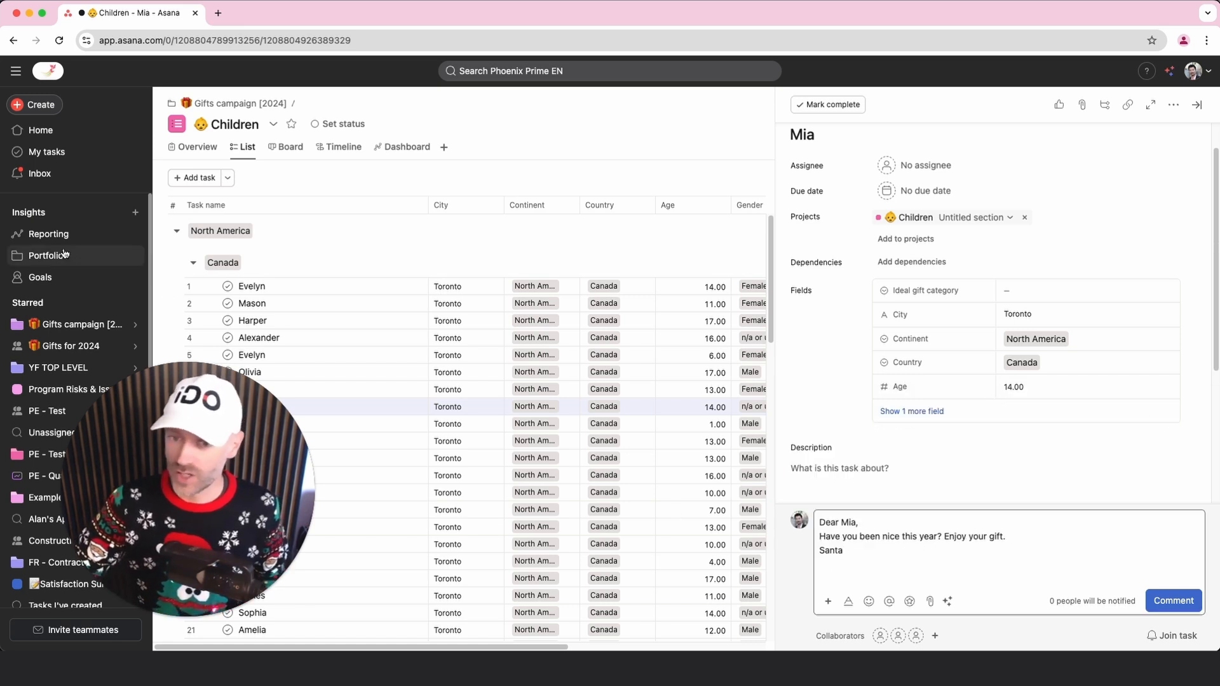
Open the company goal "Deliver all gifts in time" and browse its AI improvement suggestions through to the third one
left_click(70, 286)
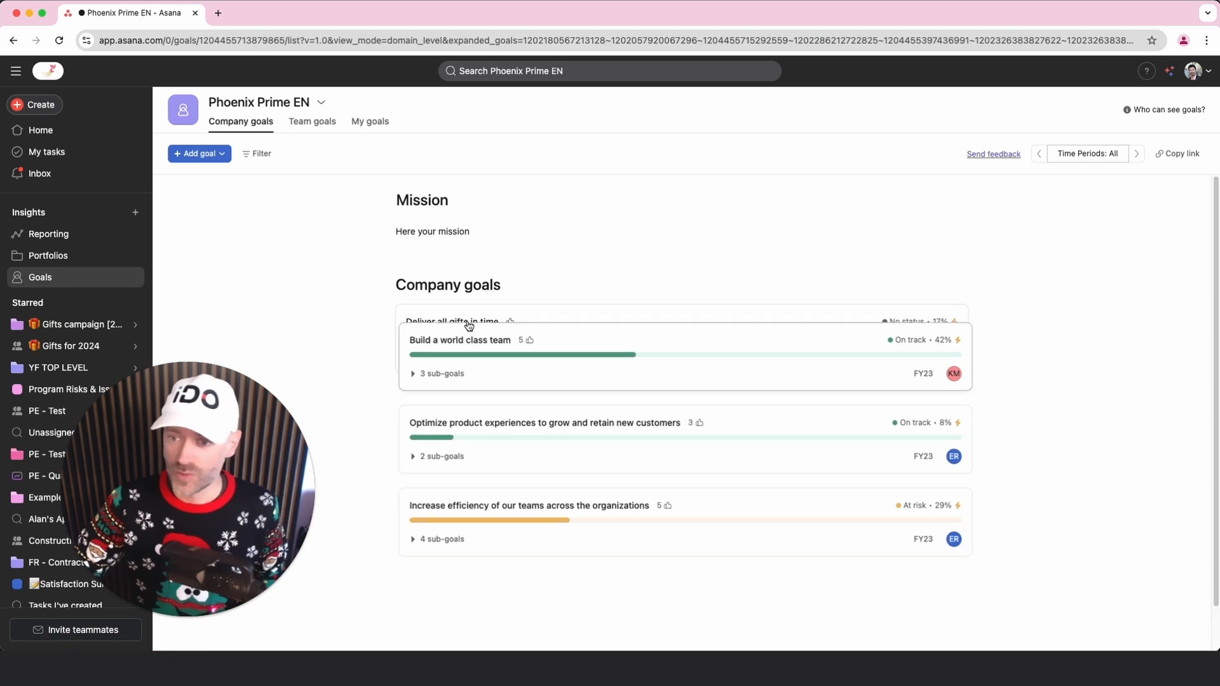
left_click(465, 322)
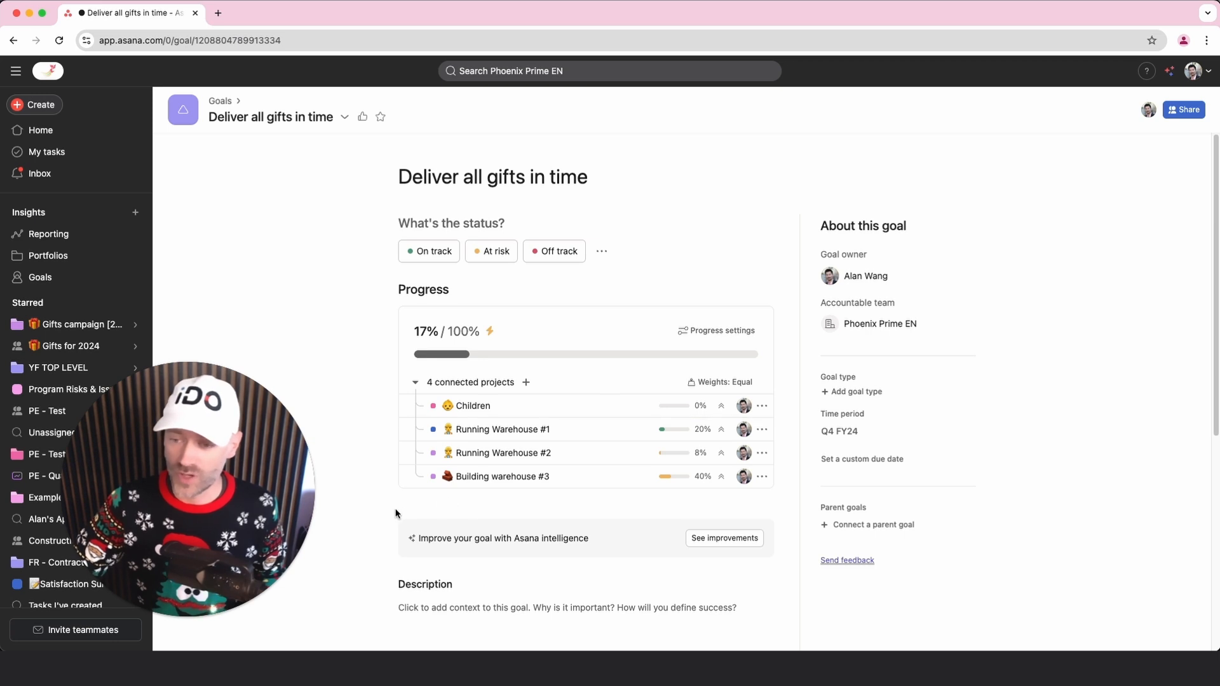
scroll(387, 504, "down", 5)
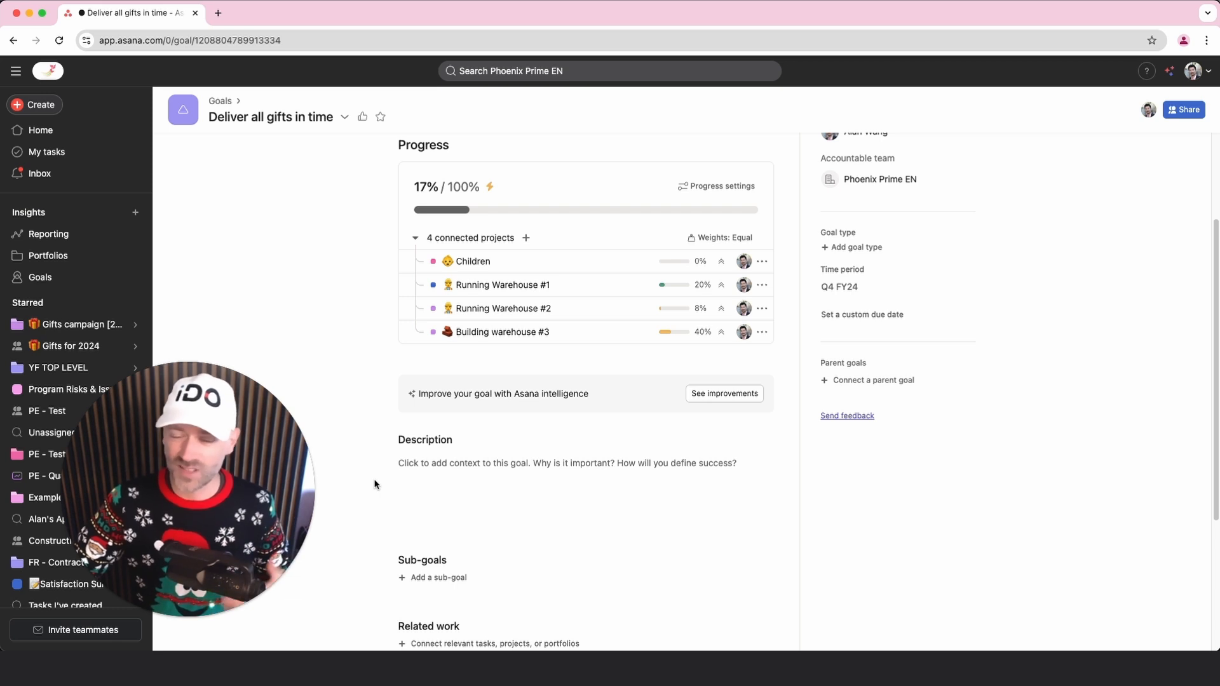
left_click_drag(421, 394, 586, 398)
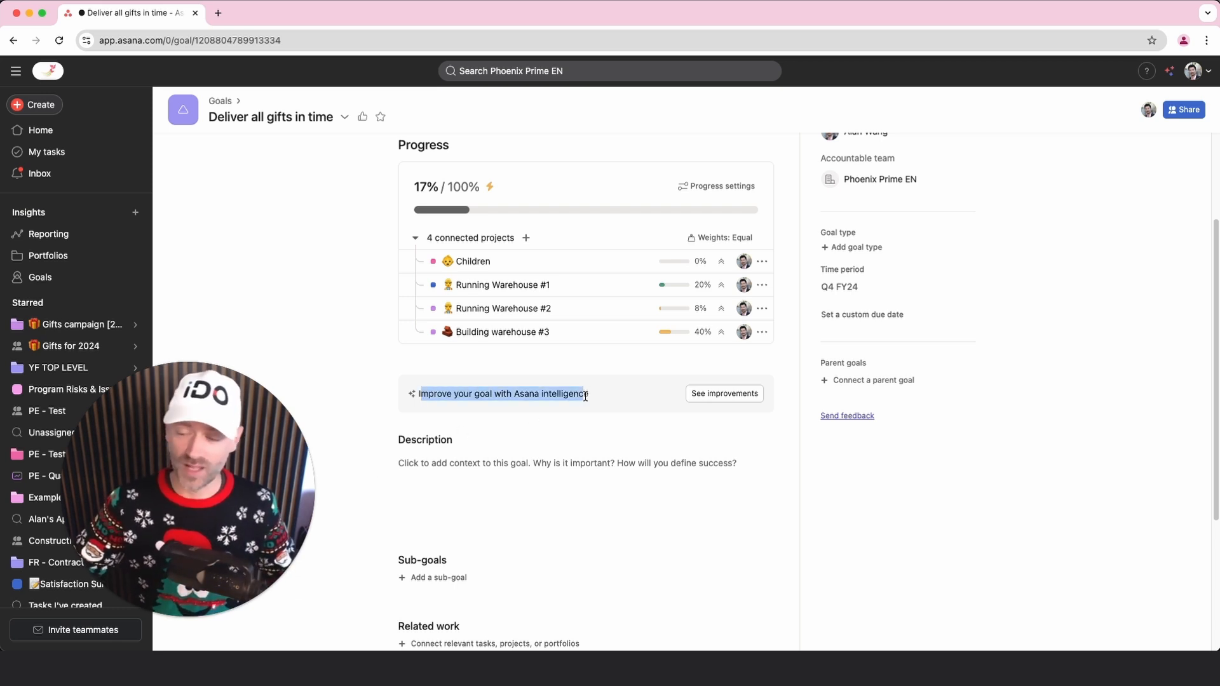
left_click(712, 396)
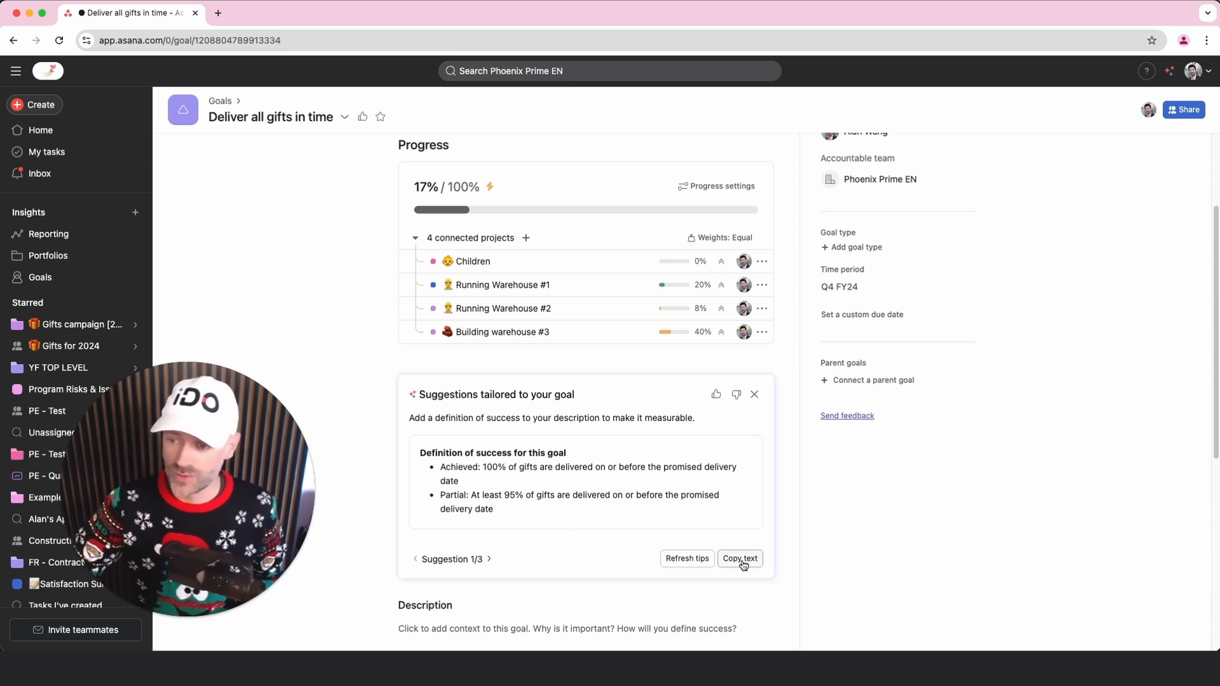
left_click(489, 559)
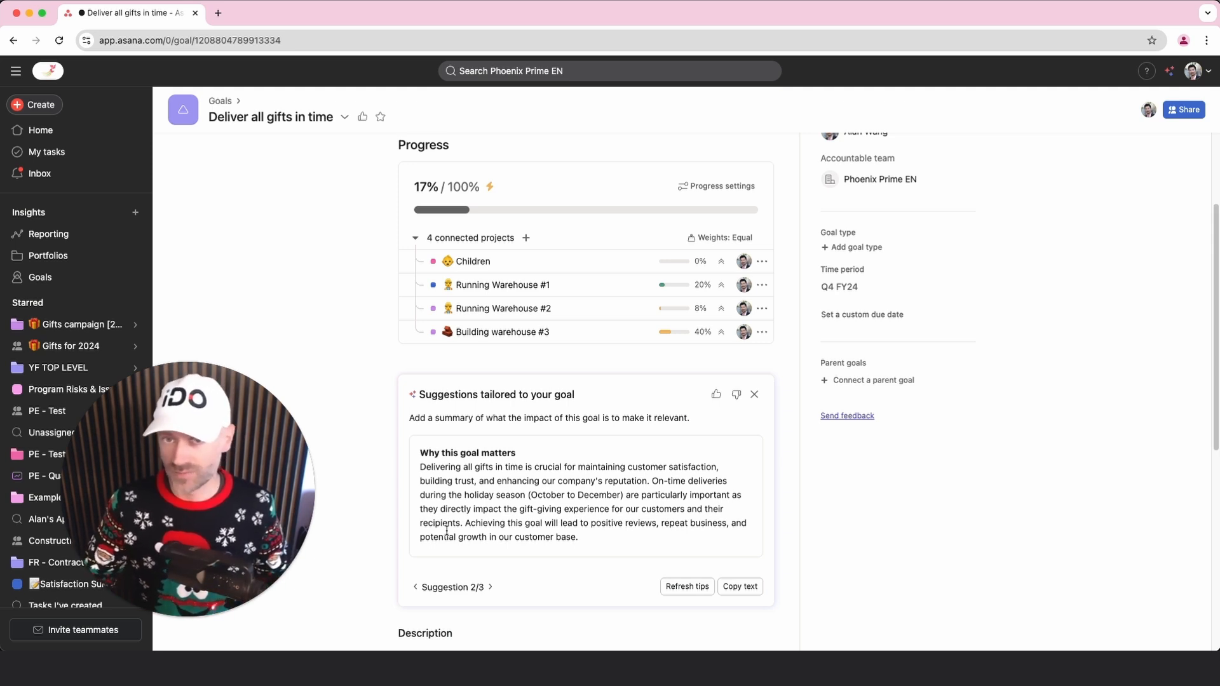
left_click(491, 587)
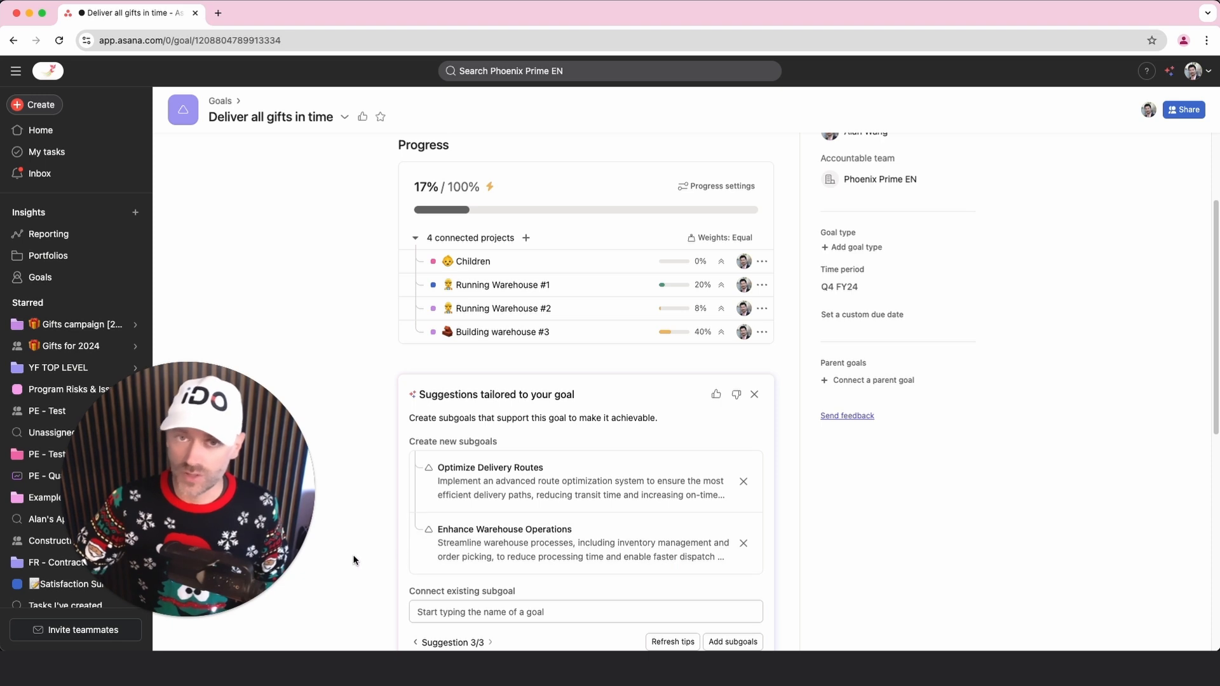